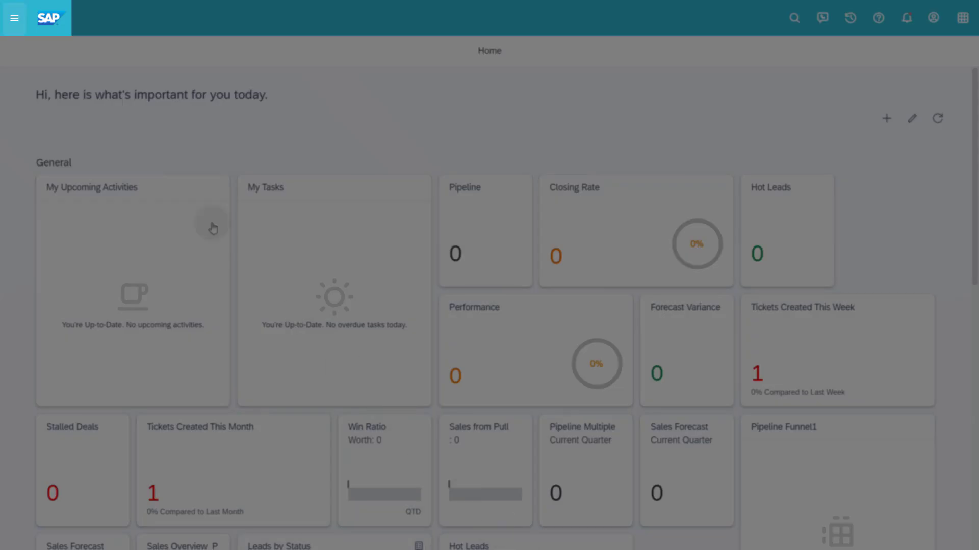
# Go to Administrator > General Settings and open the Communication Systems list under Integration
pyautogui.click(15, 19)
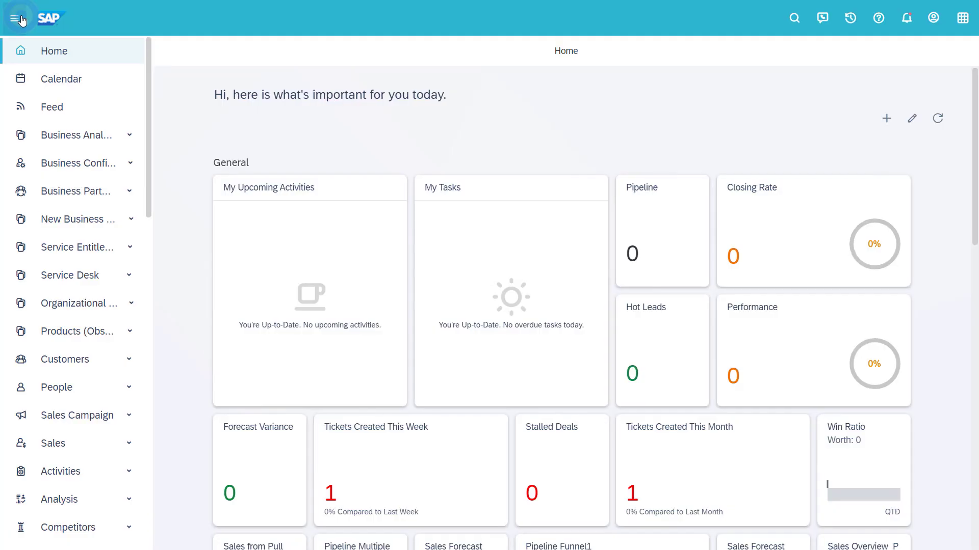
pyautogui.scroll(-3, 93, 259)
pyautogui.scroll(-10, 92, 260)
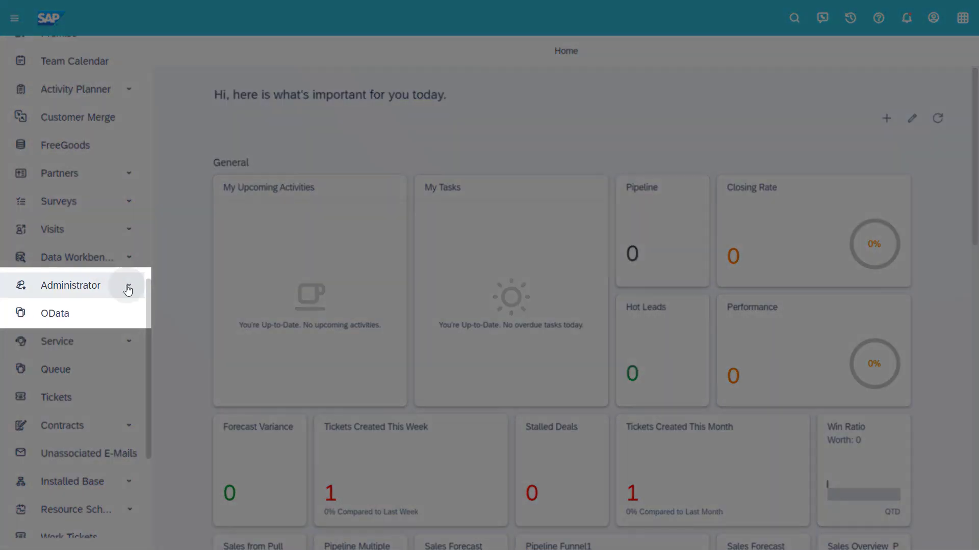
pyautogui.click(128, 288)
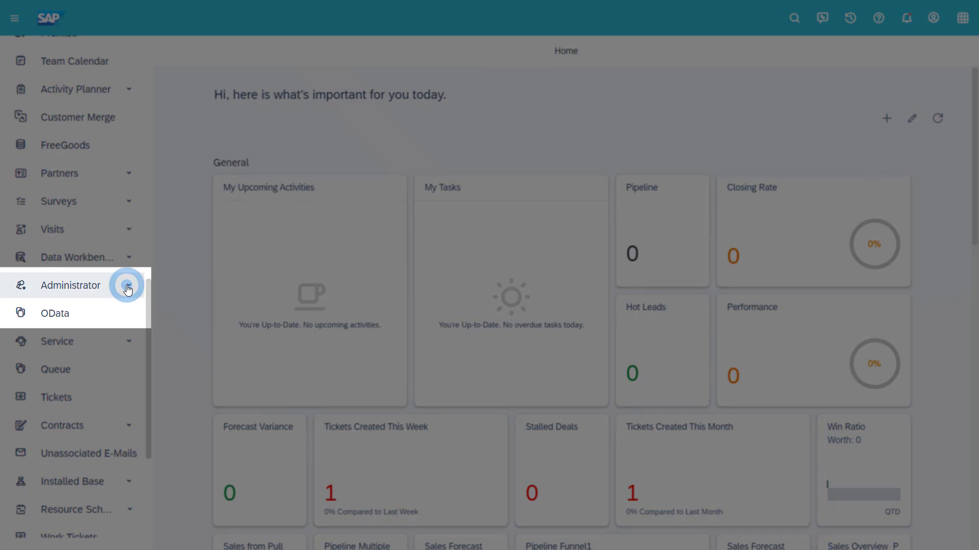
pyautogui.click(121, 305)
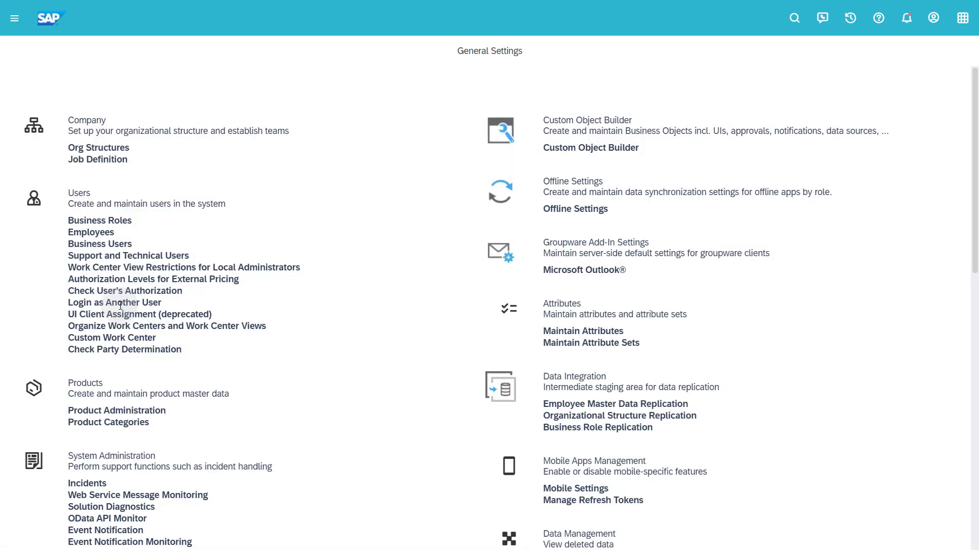
pyautogui.scroll(-8, 120, 306)
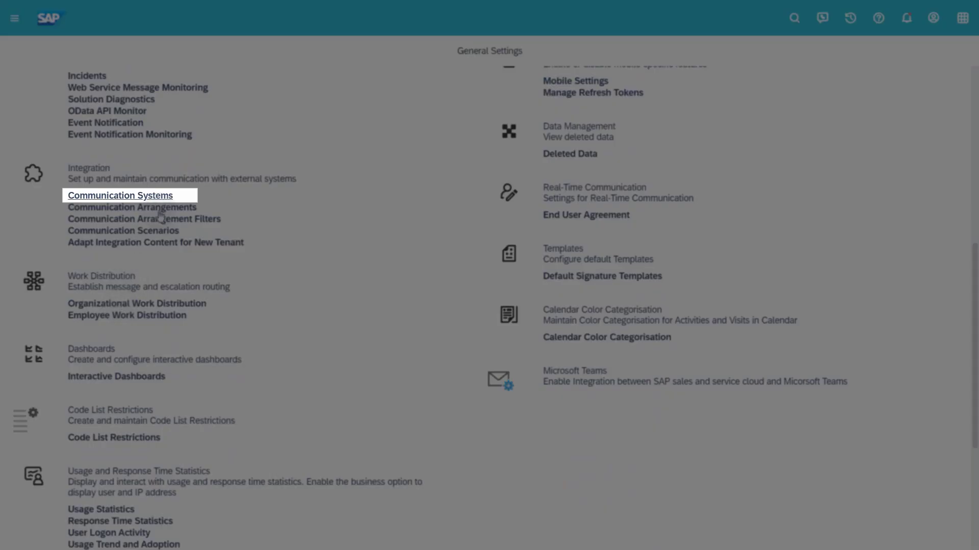
pyautogui.click(165, 196)
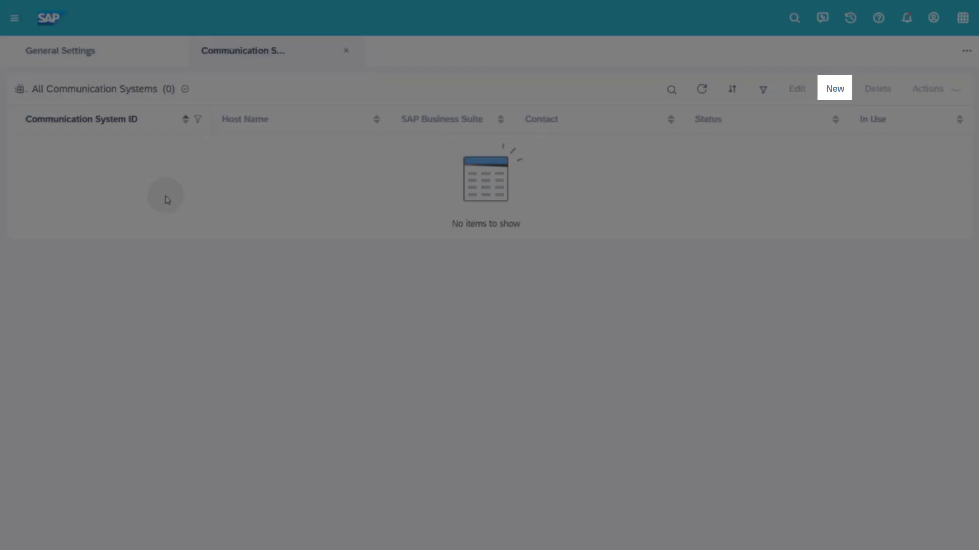
# Create a new communication system with ID CRUN, host eu10.alm.cloud.sap and Internet access
pyautogui.click(835, 92)
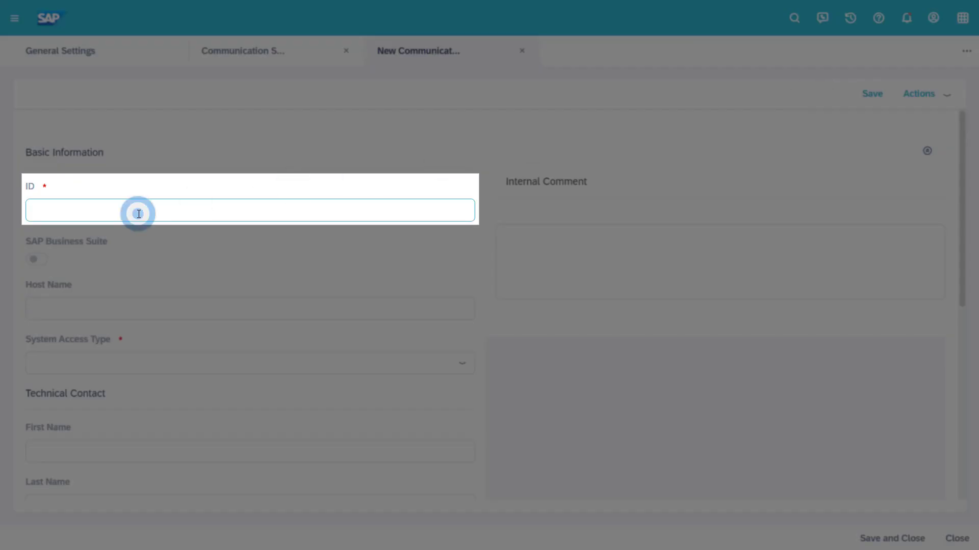
pyautogui.click(138, 214)
pyautogui.write('CRUN')
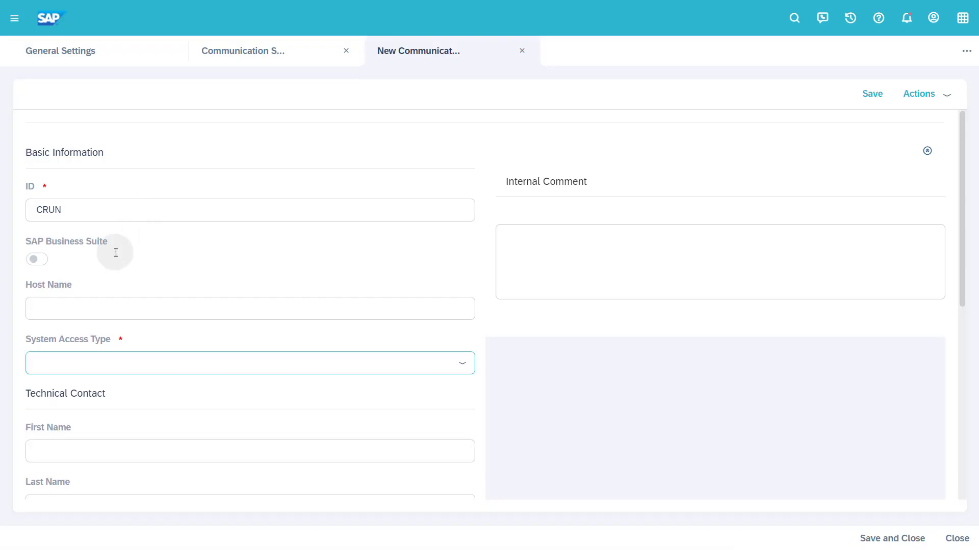
pyautogui.click(83, 307)
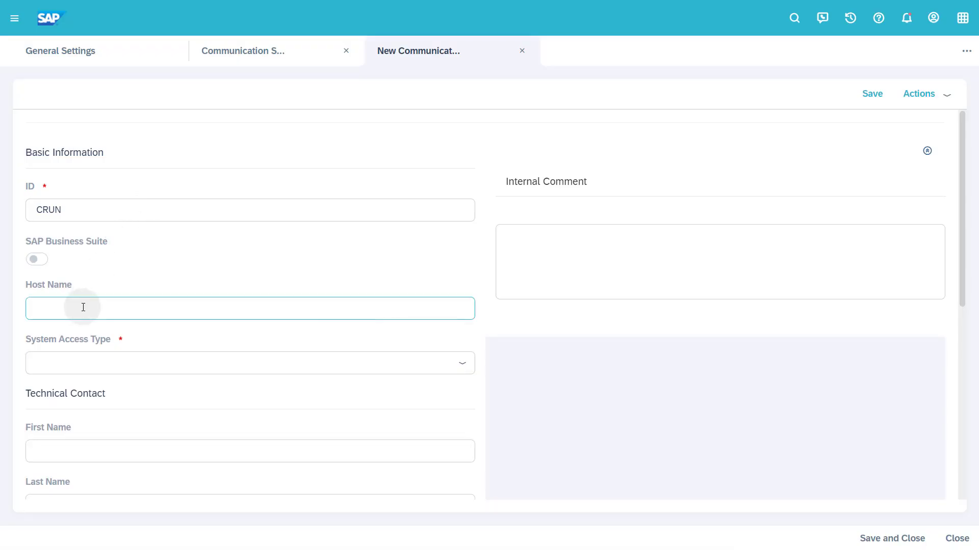
pyautogui.write('eu10.alm.cloud.sap')
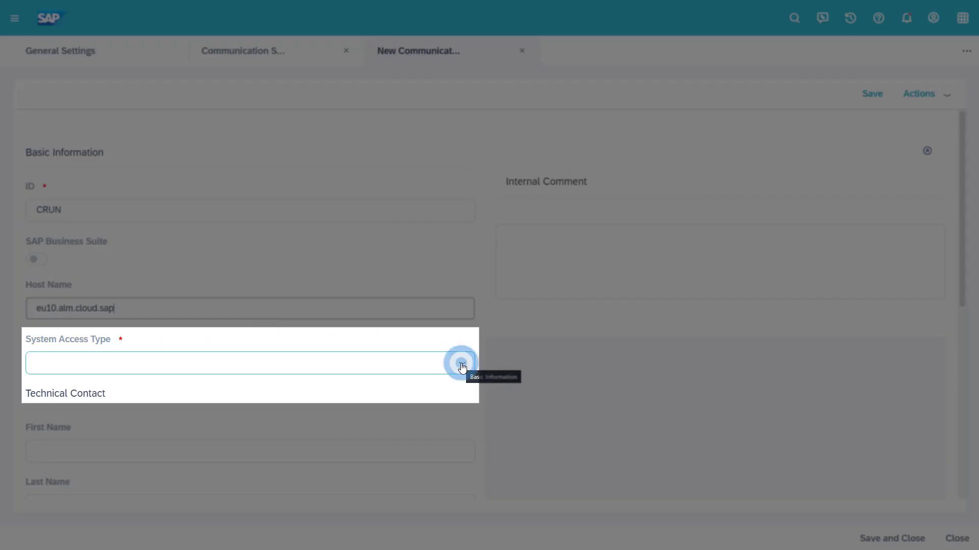
pyautogui.click(462, 365)
pyautogui.click(455, 387)
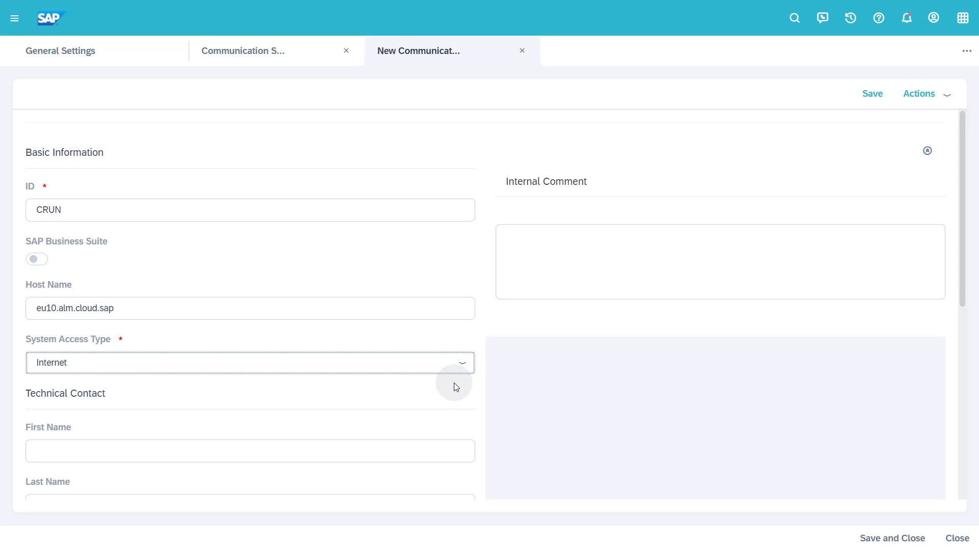
pyautogui.scroll(-7, 454, 383)
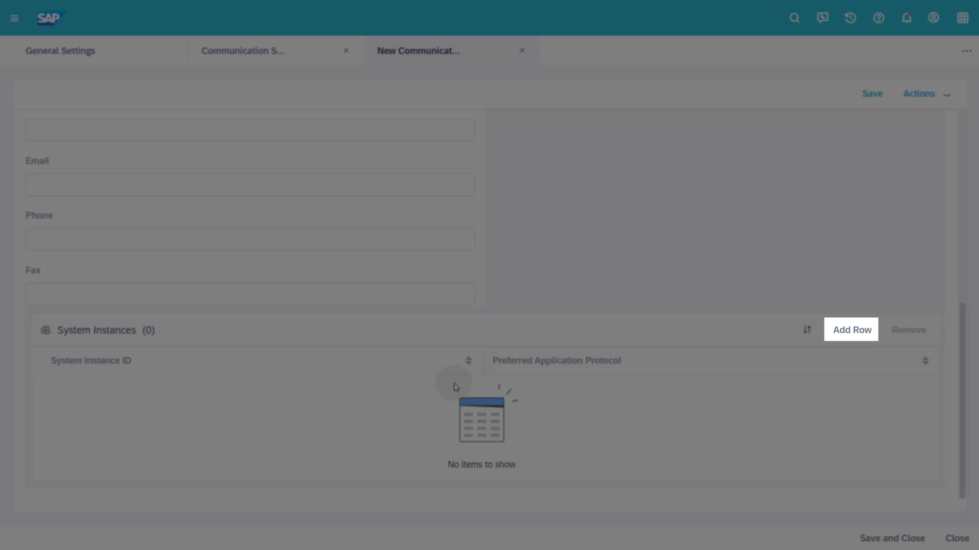
# Add system instance CRUN using protocol 5 - Web Service, then save and close
pyautogui.click(849, 331)
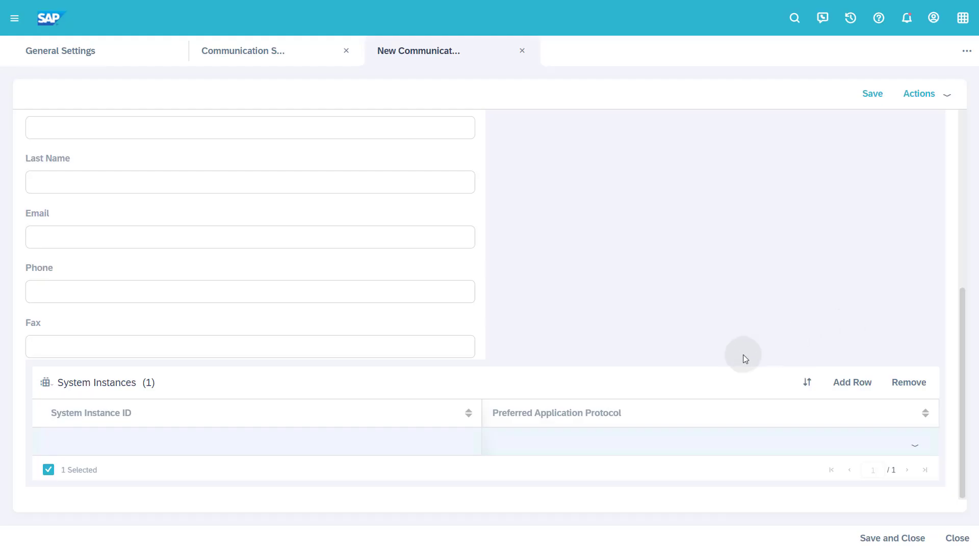
pyautogui.click(414, 444)
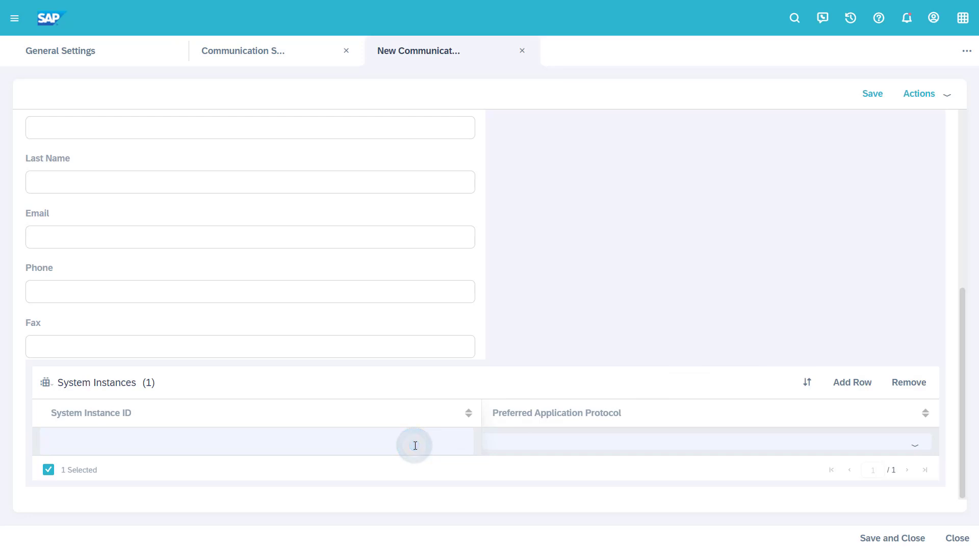
pyautogui.write('CRUN')
pyautogui.click(915, 447)
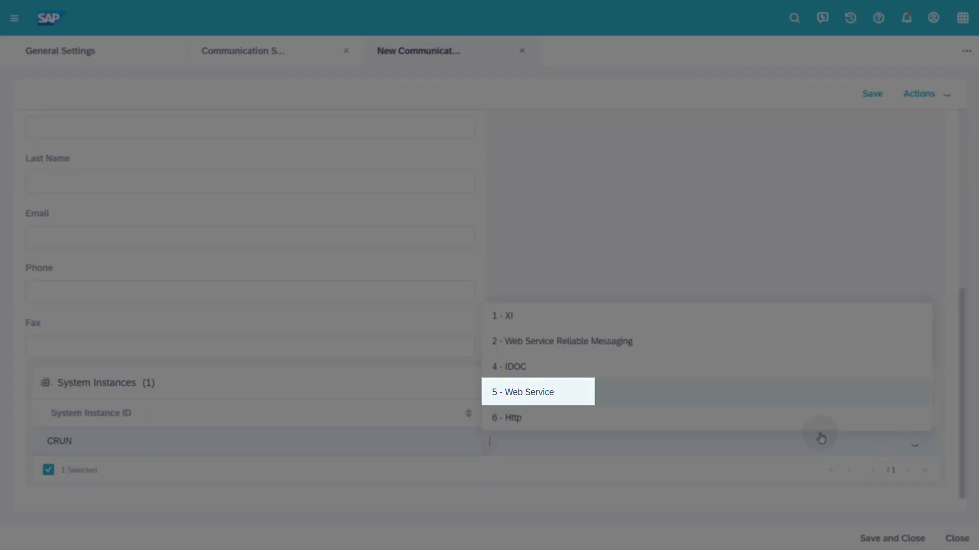
pyautogui.click(558, 402)
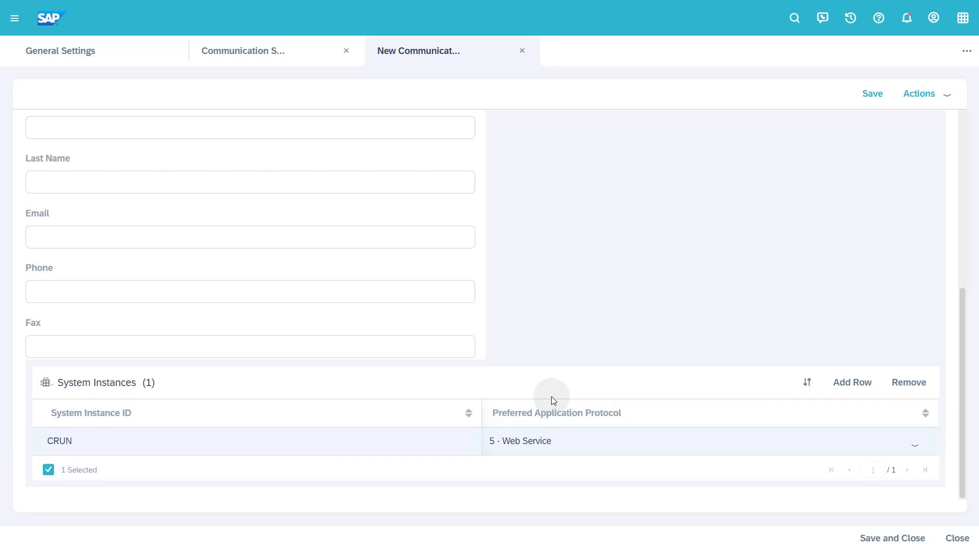
pyautogui.click(897, 541)
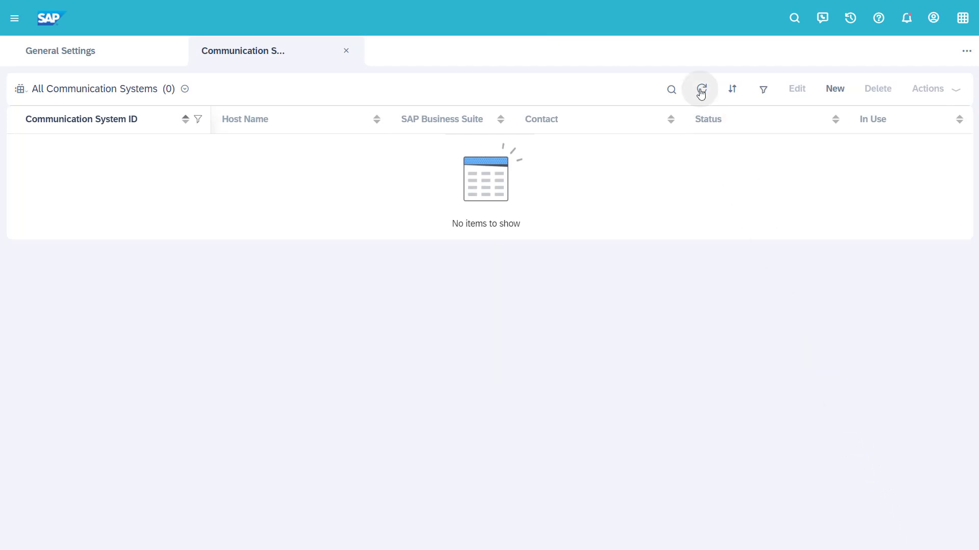
# Refresh the list, set the CRUN communication system to active, and return to General Settings
pyautogui.click(702, 93)
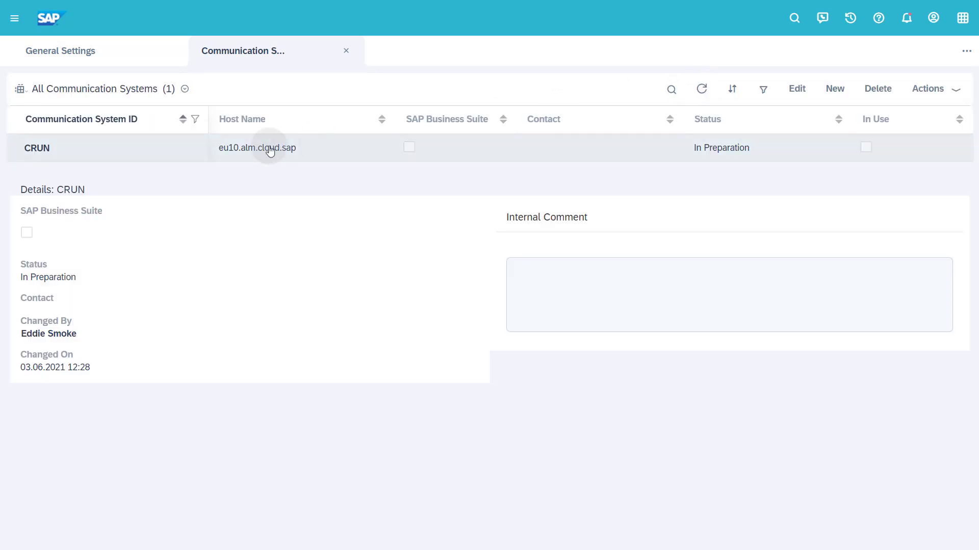
pyautogui.click(252, 149)
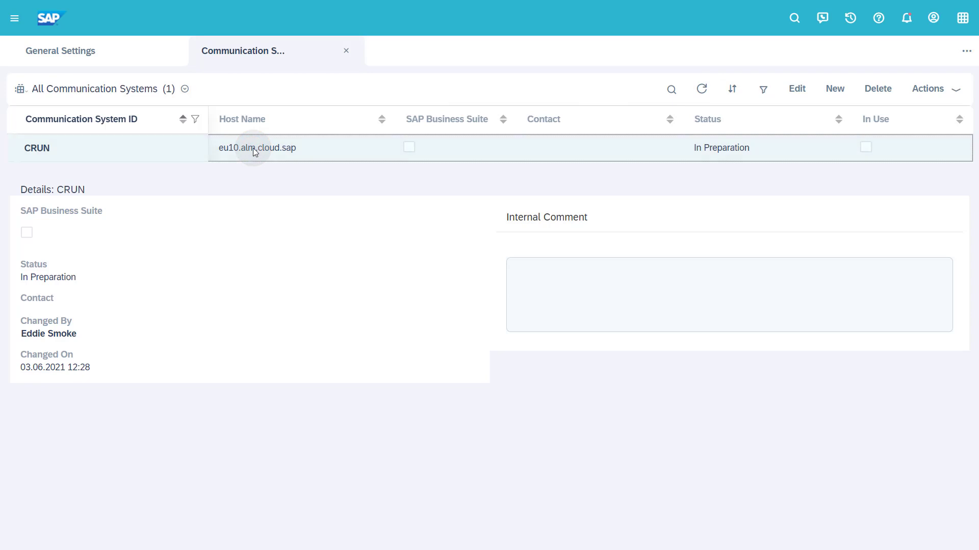
pyautogui.click(957, 93)
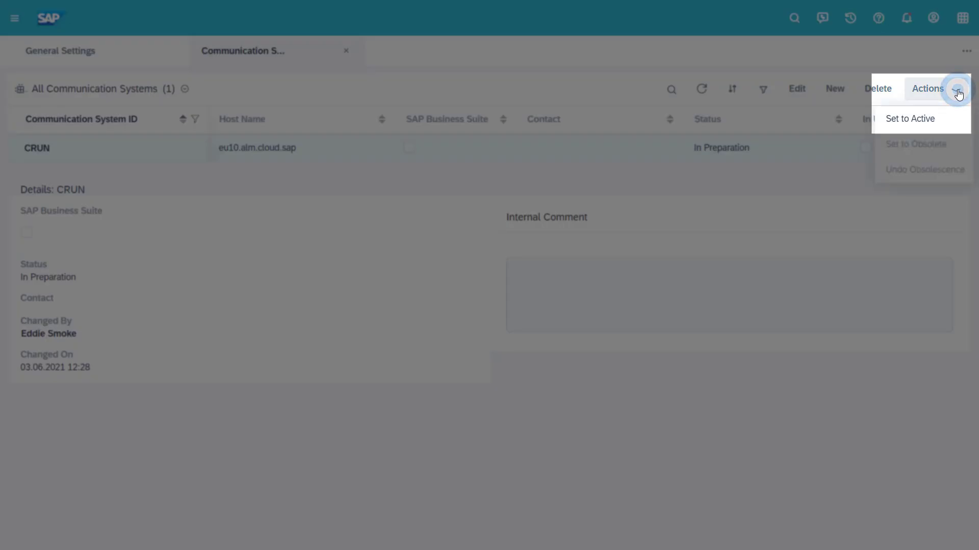
pyautogui.click(948, 118)
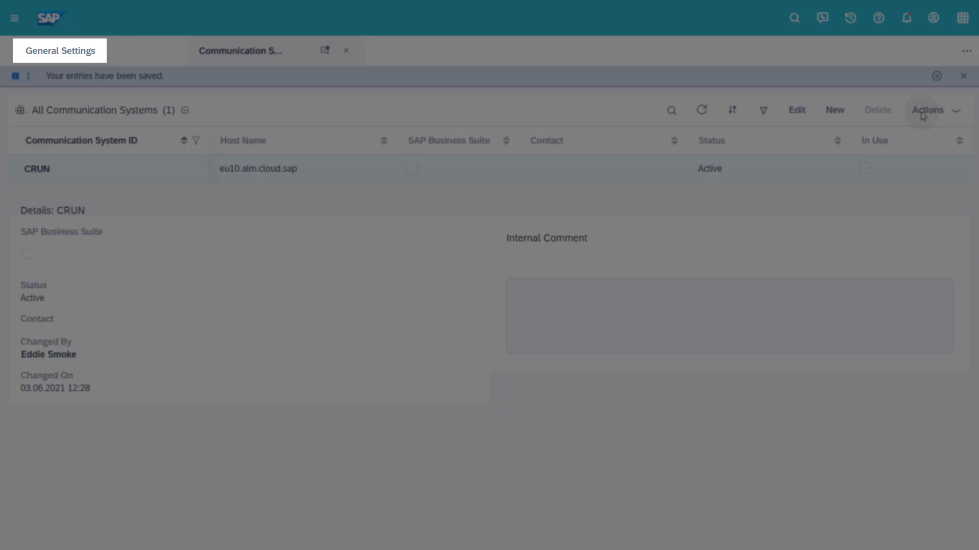
pyautogui.click(88, 50)
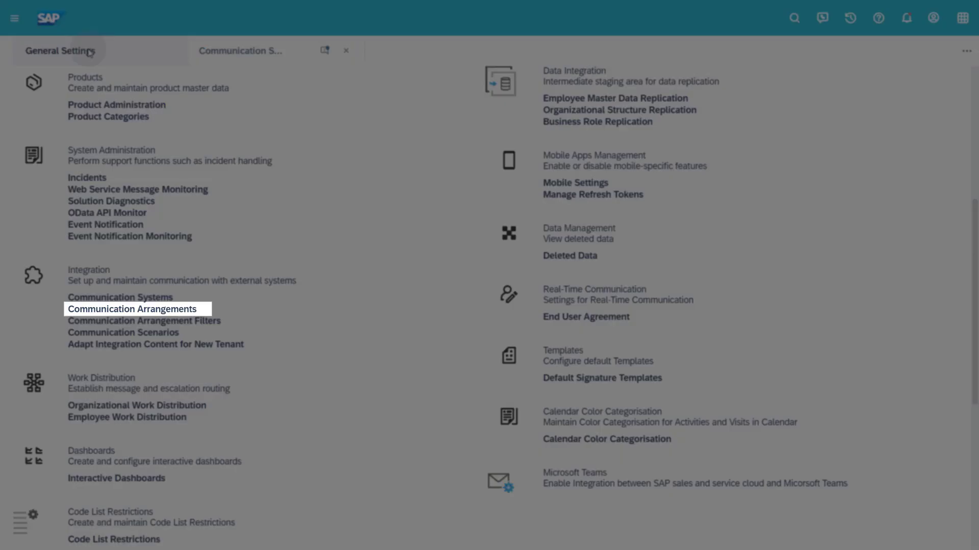
# Open Communication Arrangements and filter the Communication Scenario column by 'Web'
pyautogui.click(173, 310)
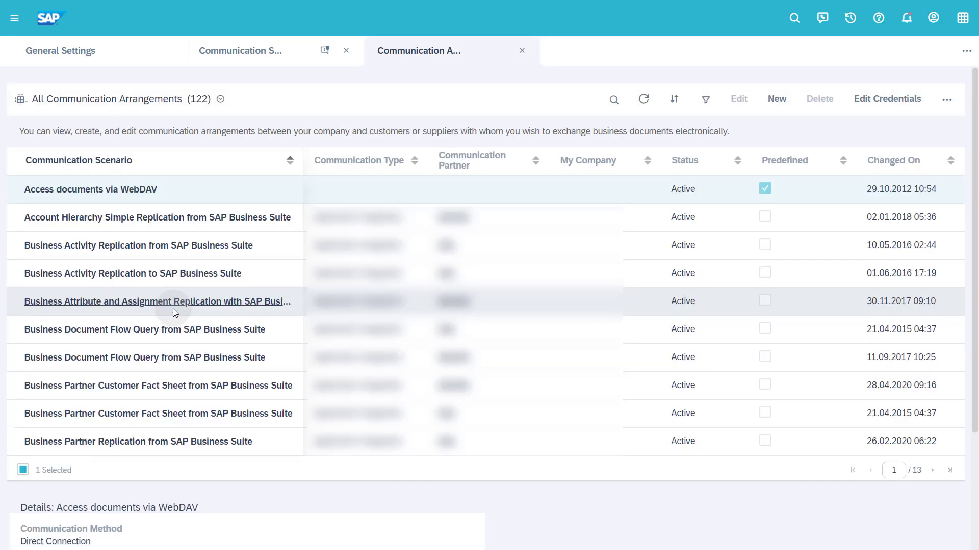
pyautogui.click(120, 162)
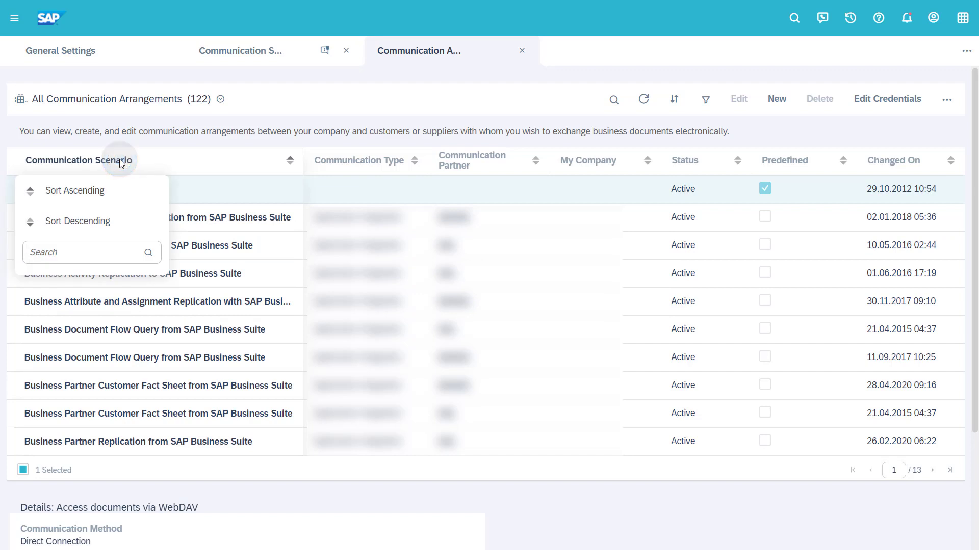
pyautogui.write('Web')
pyautogui.press('Return')
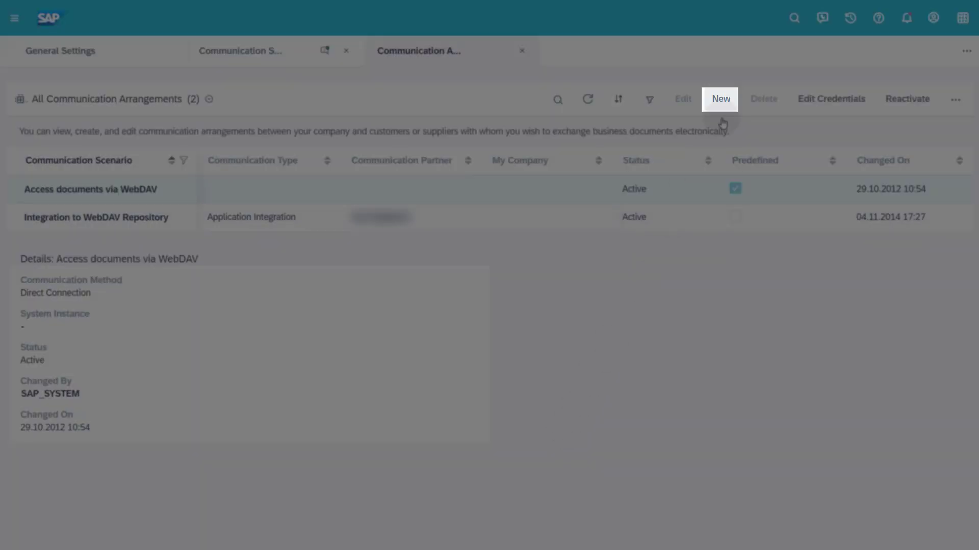
# Create a new arrangement with the Query Webservice Messages for Monitoring scenario, found by filtering 'Web'
pyautogui.click(722, 100)
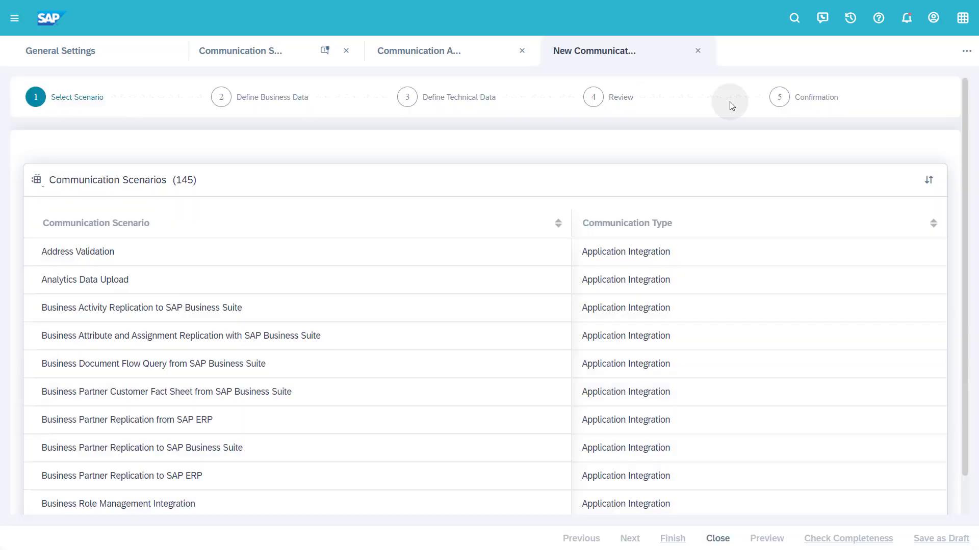
pyautogui.click(276, 228)
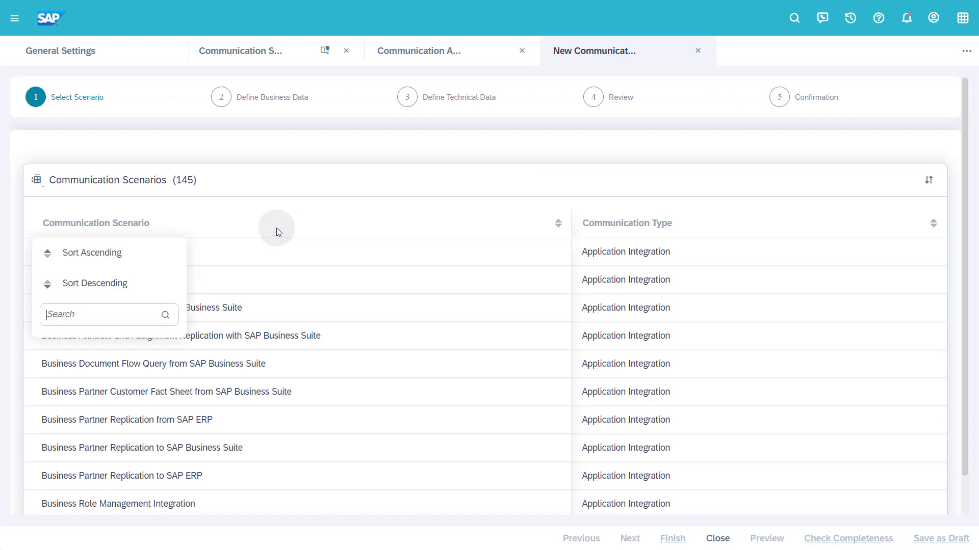
pyautogui.write('Web')
pyautogui.press('Return')
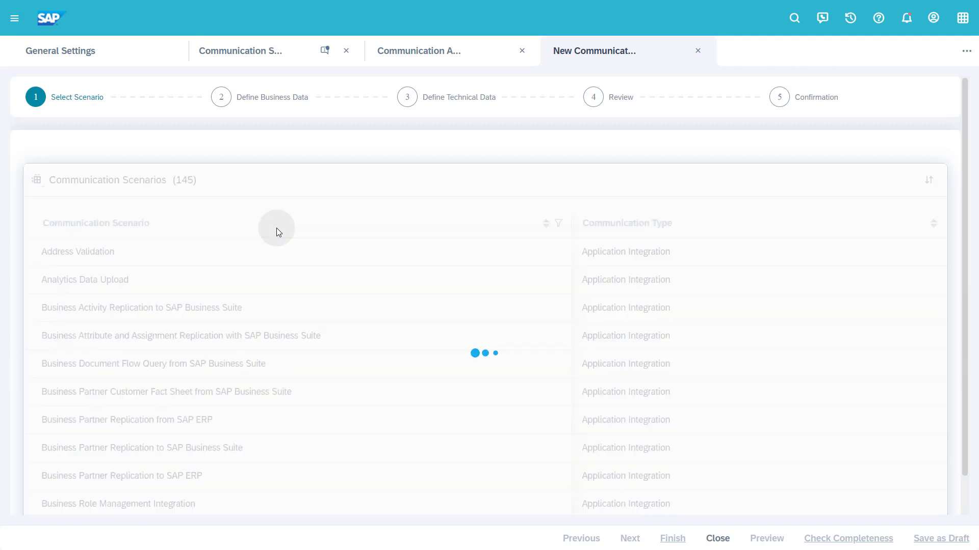
pyautogui.click(196, 283)
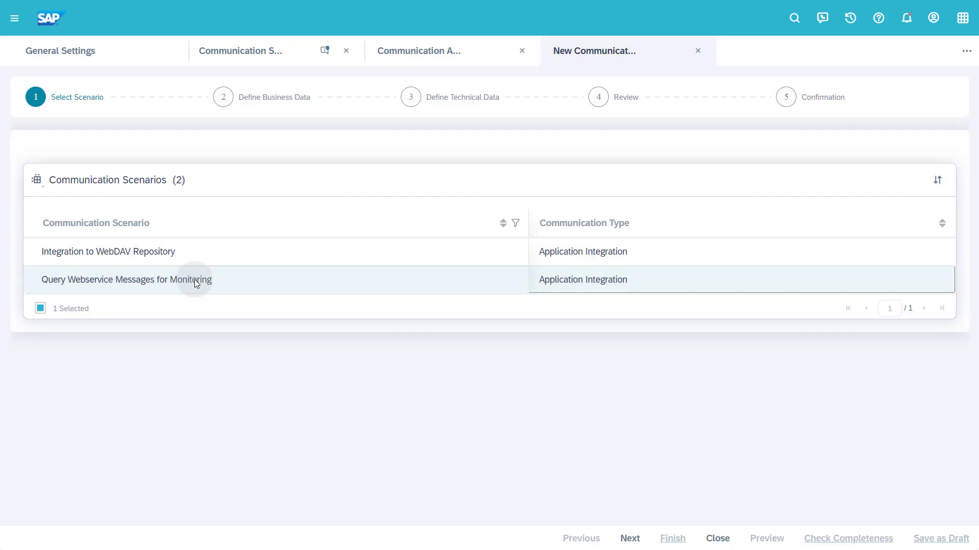
pyautogui.click(640, 543)
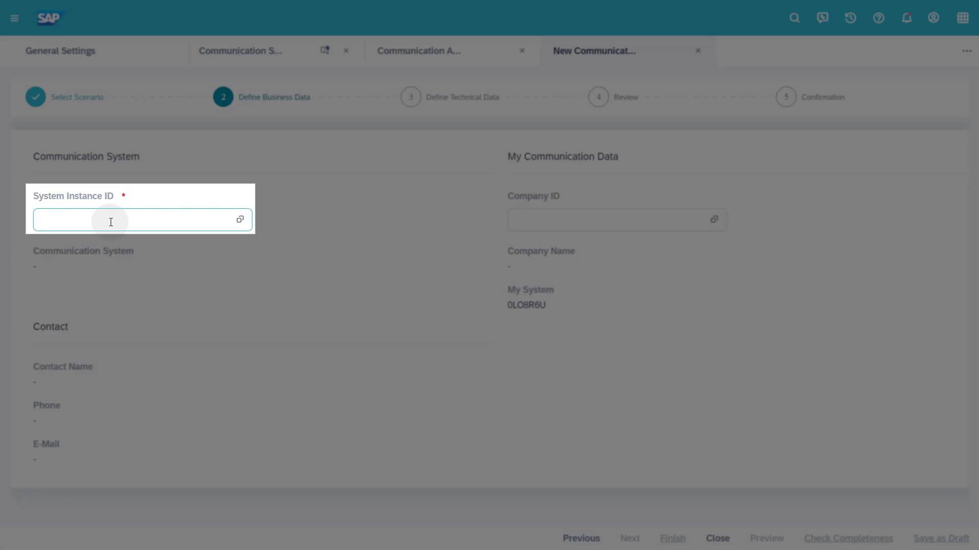
# Enter CRUN as the arrangement's System Instance ID and advance to technical data
pyautogui.click(110, 222)
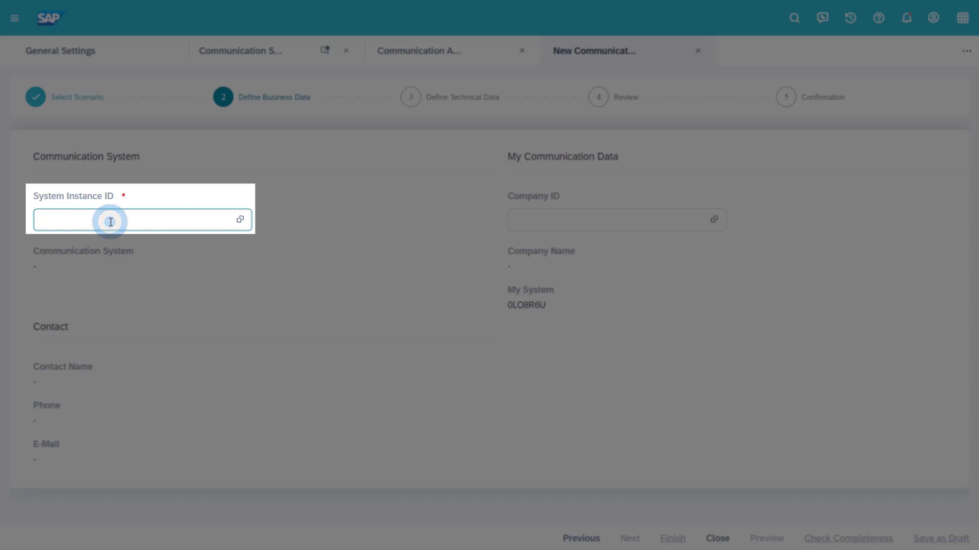
pyautogui.write('CRUN')
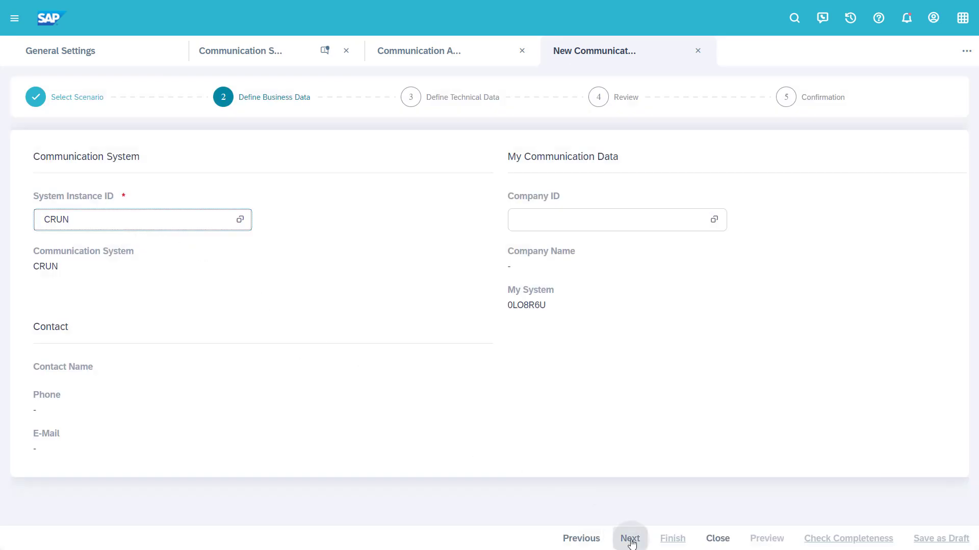
pyautogui.click(623, 537)
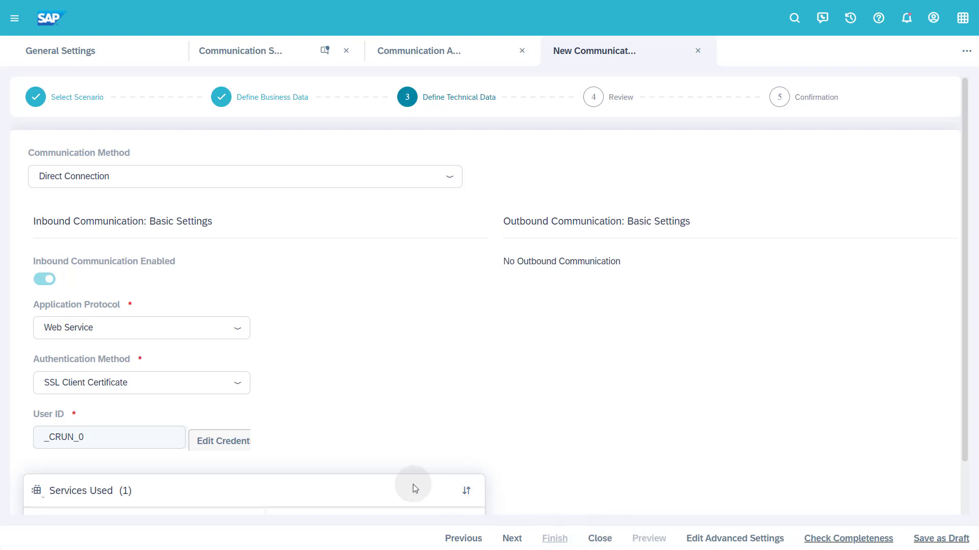
# Set a new password for communication user _CRUN_0 through Edit Credentials and continue
pyautogui.click(233, 441)
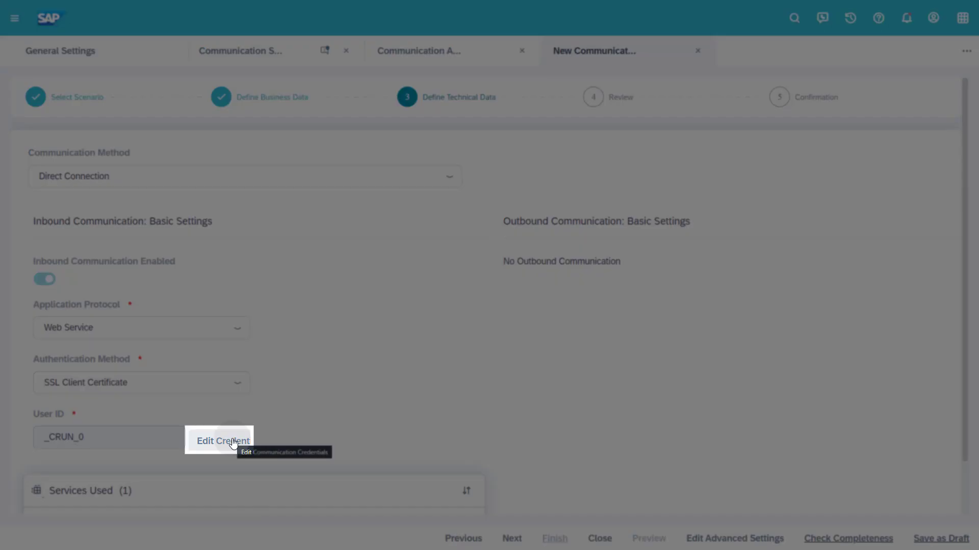
pyautogui.click(233, 441)
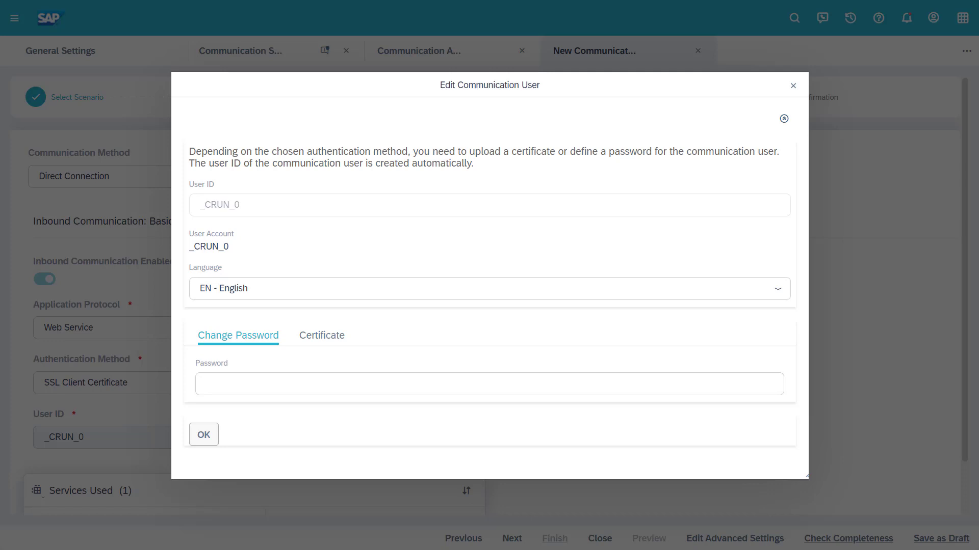
pyautogui.click(234, 385)
pyautogui.click(234, 385)
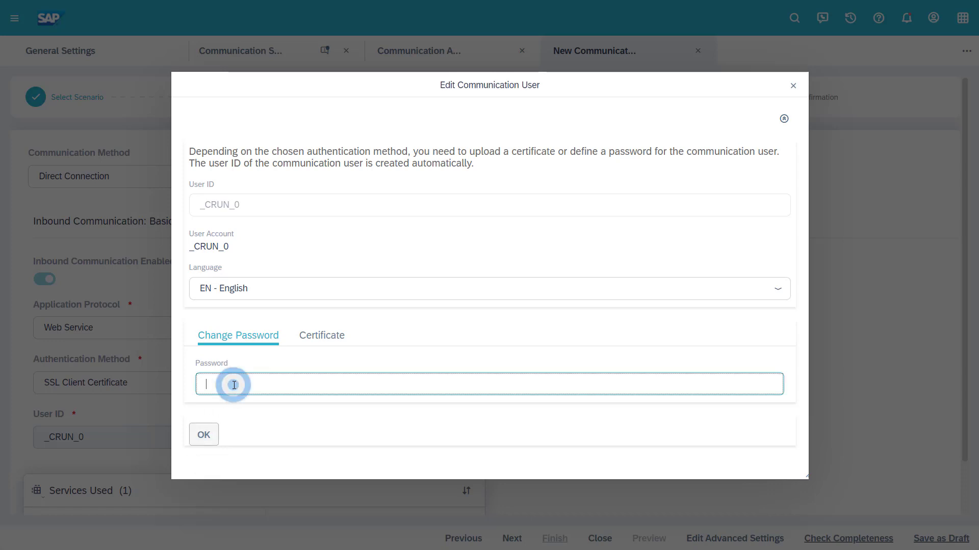
pyautogui.hotkey('ctrl', 'v')
pyautogui.click(199, 437)
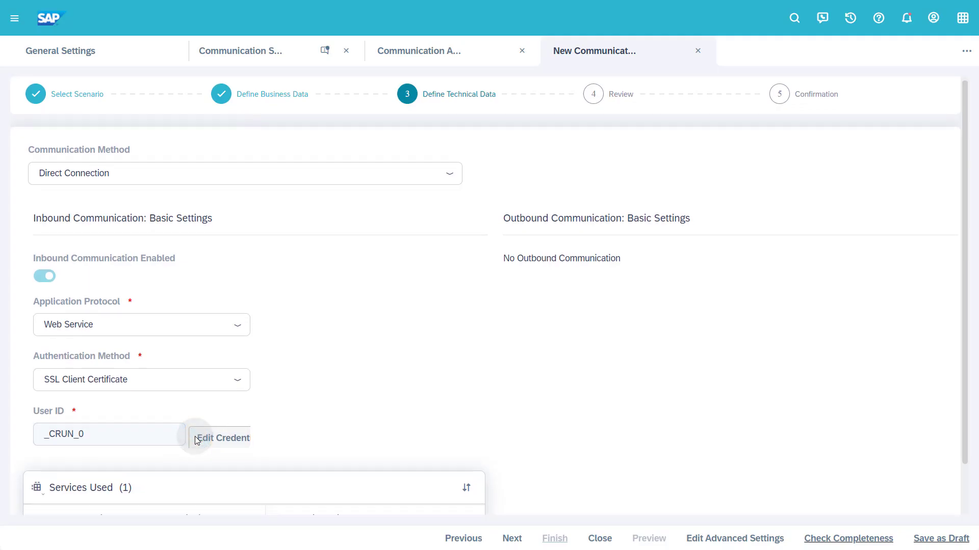
pyautogui.scroll(-2, 195, 436)
pyautogui.click(513, 539)
# Review the arrangement, finish to activate it, and close the wizard
pyautogui.click(512, 539)
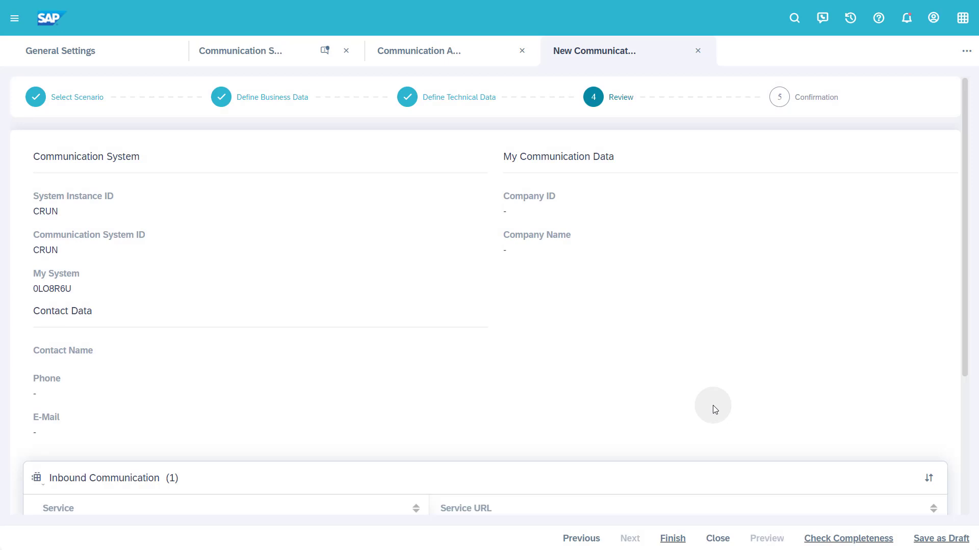
pyautogui.scroll(-4, 714, 409)
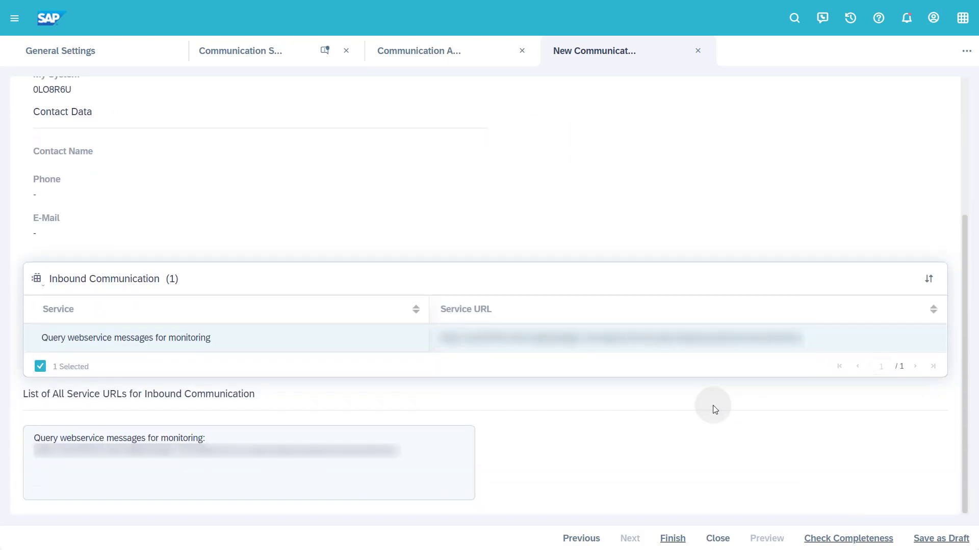
pyautogui.click(673, 539)
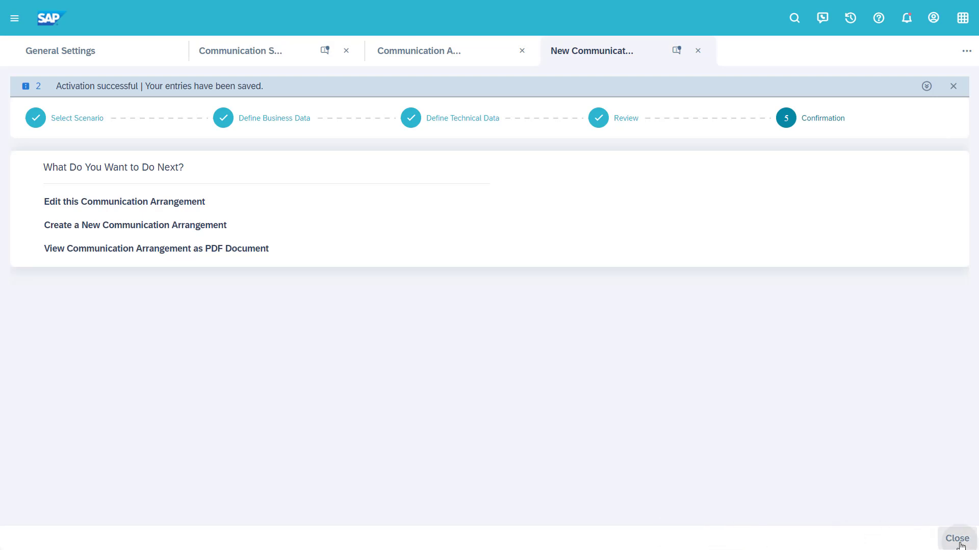
pyautogui.click(959, 540)
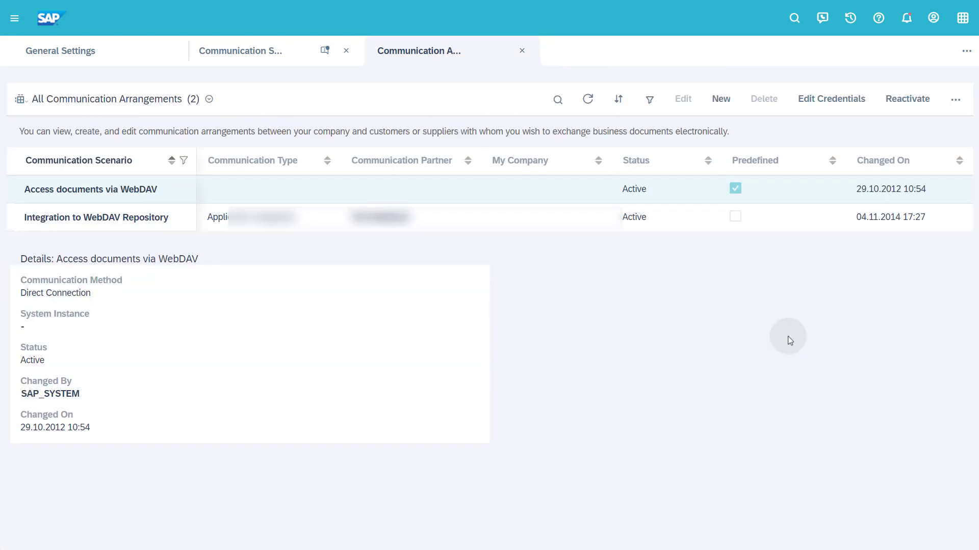
# Refresh the arrangements list and select the new Query Webservice Messages for Monitoring entry
pyautogui.click(588, 100)
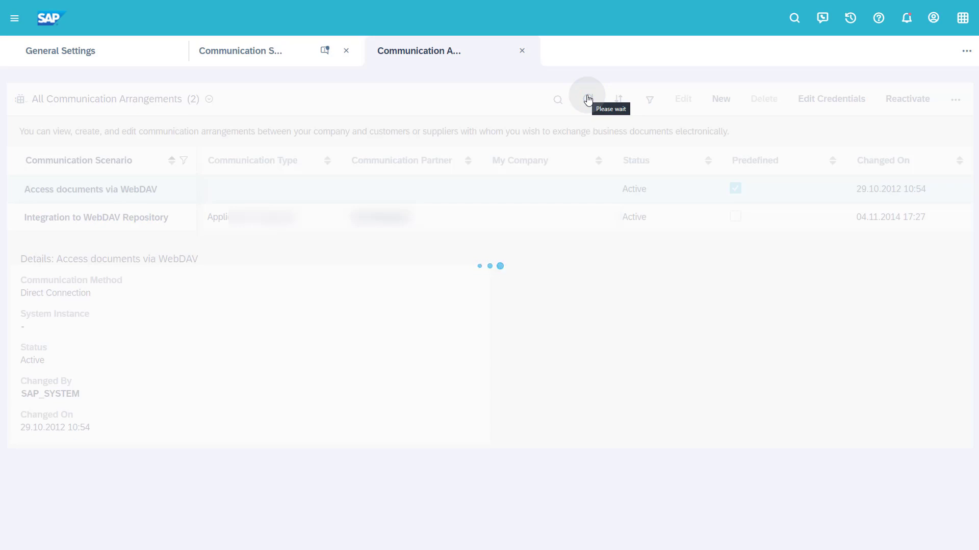
pyautogui.click(533, 248)
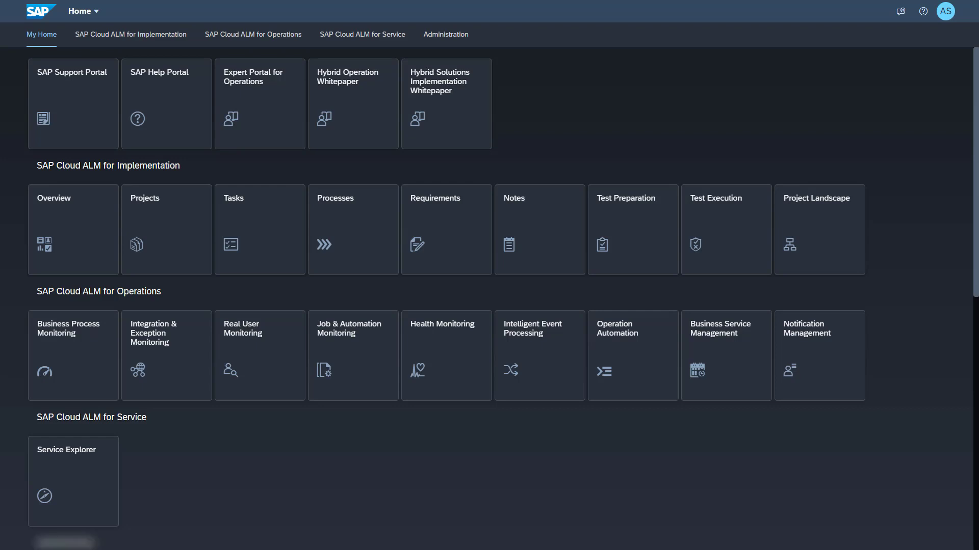
# Open the C4C_Demo cloud service in Landscape Management from the Administration apps
pyautogui.click(452, 35)
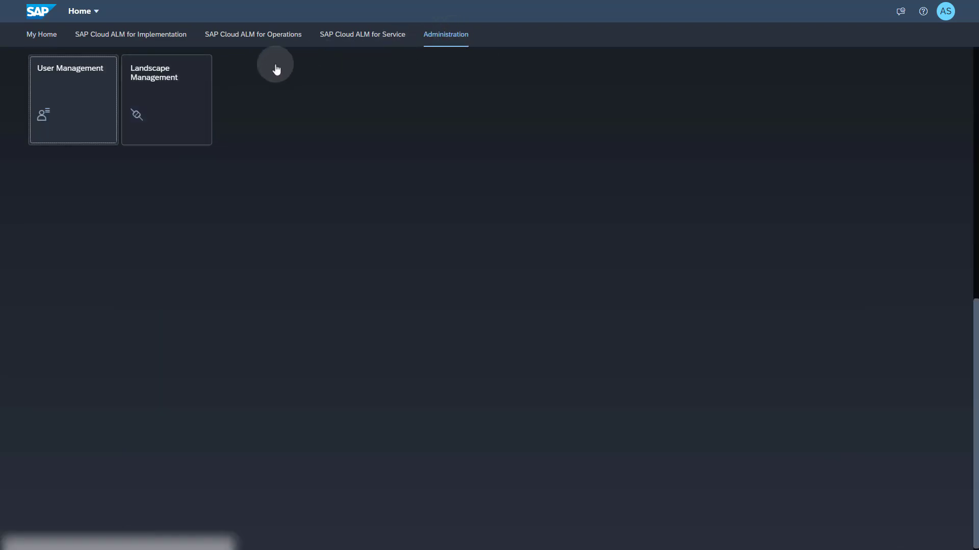
pyautogui.click(163, 87)
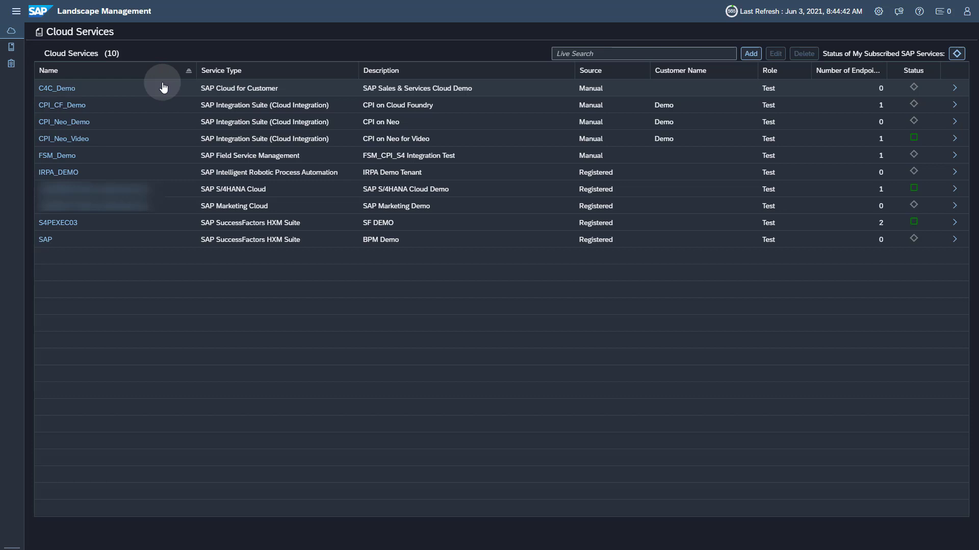
pyautogui.click(65, 89)
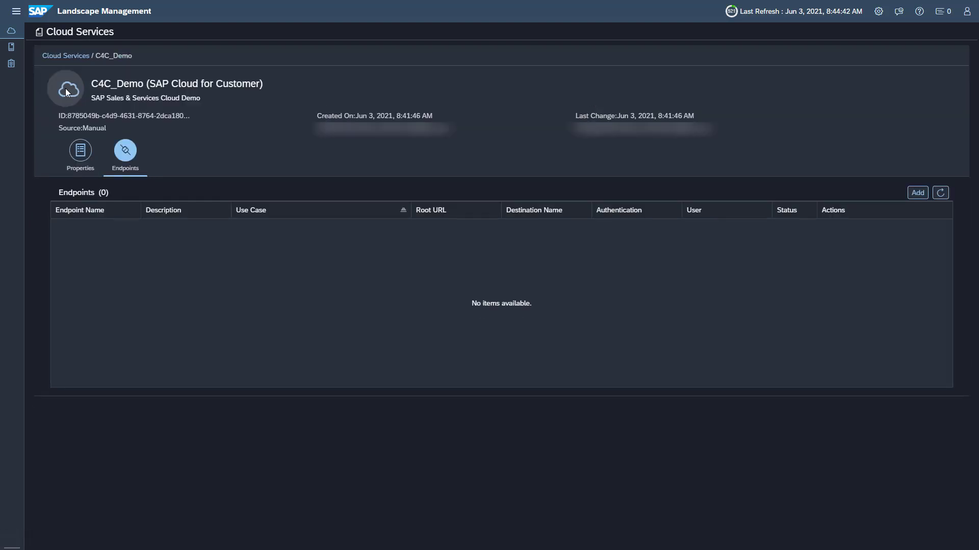
# Add a new C4C_Demo_01 endpoint with C4C_Demo_01 as description and Integration Monitoring use case
pyautogui.click(915, 195)
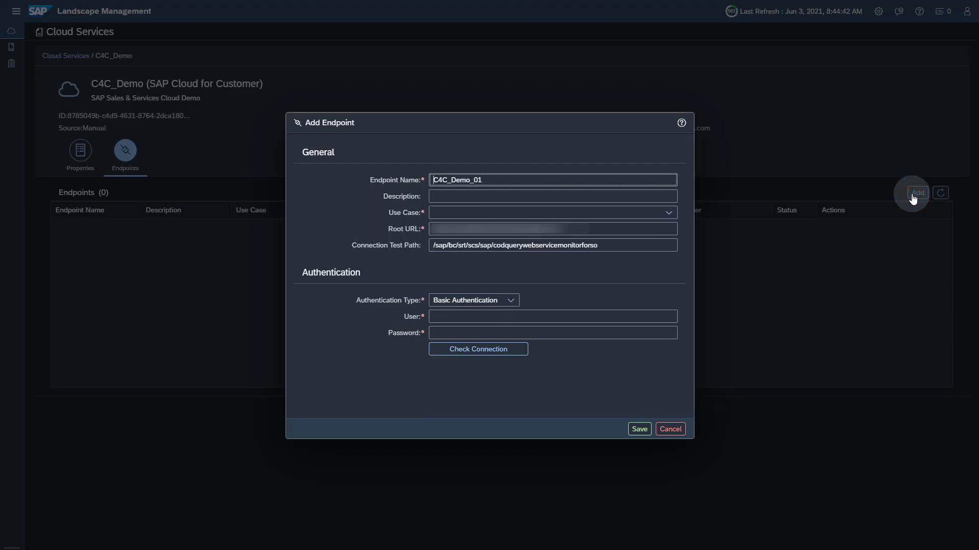
pyautogui.moveTo(498, 180); pyautogui.dragTo(432, 179)
pyautogui.hotkey('ctrl', 'c')
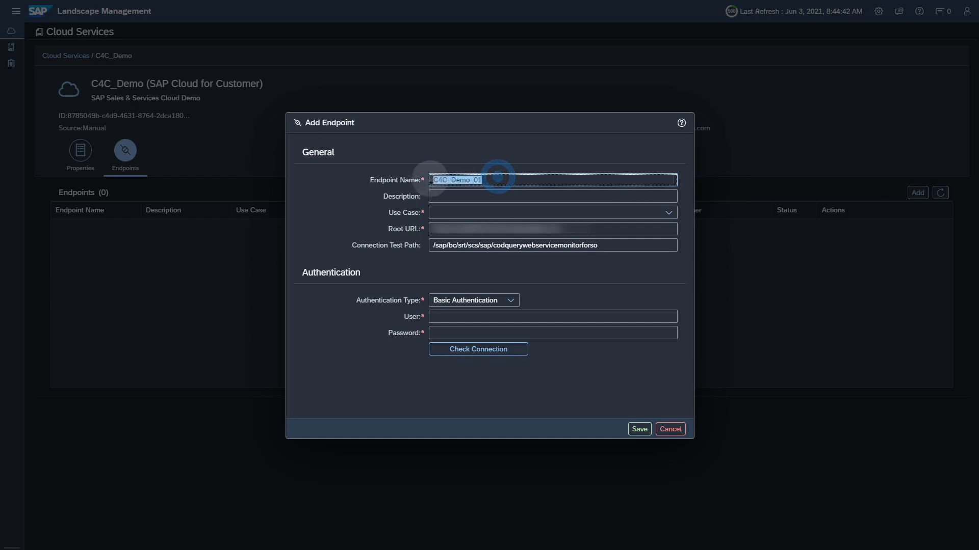
pyautogui.click(468, 195)
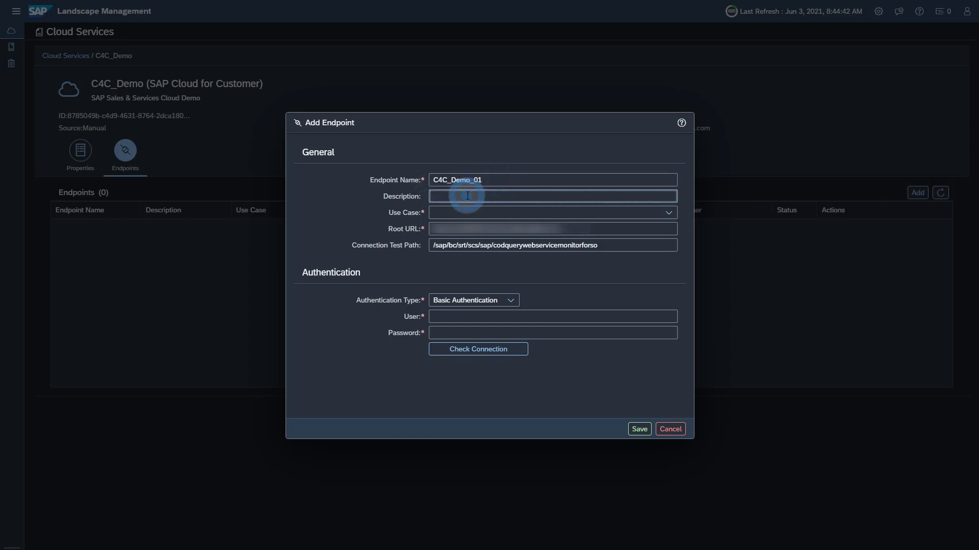
pyautogui.hotkey('ctrl', 'v')
pyautogui.click(667, 214)
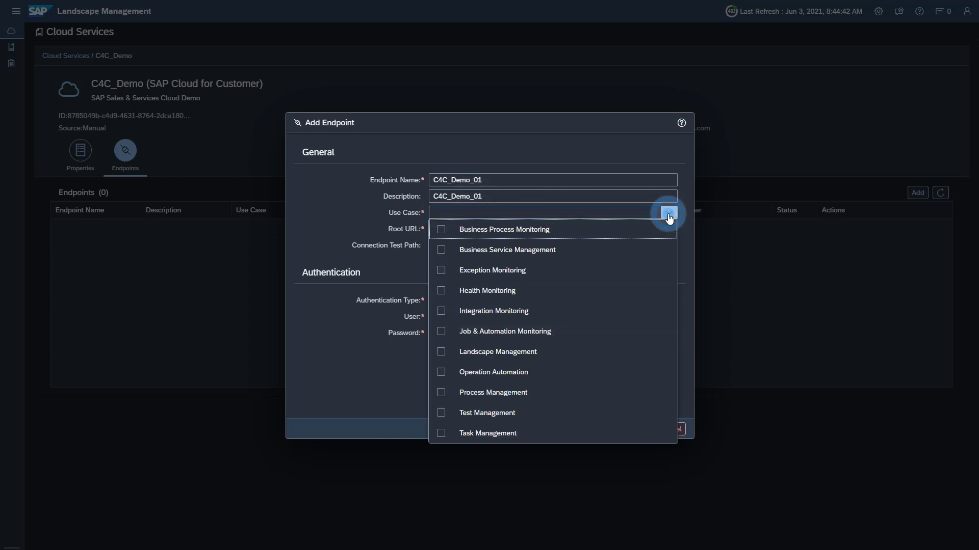
pyautogui.click(442, 311)
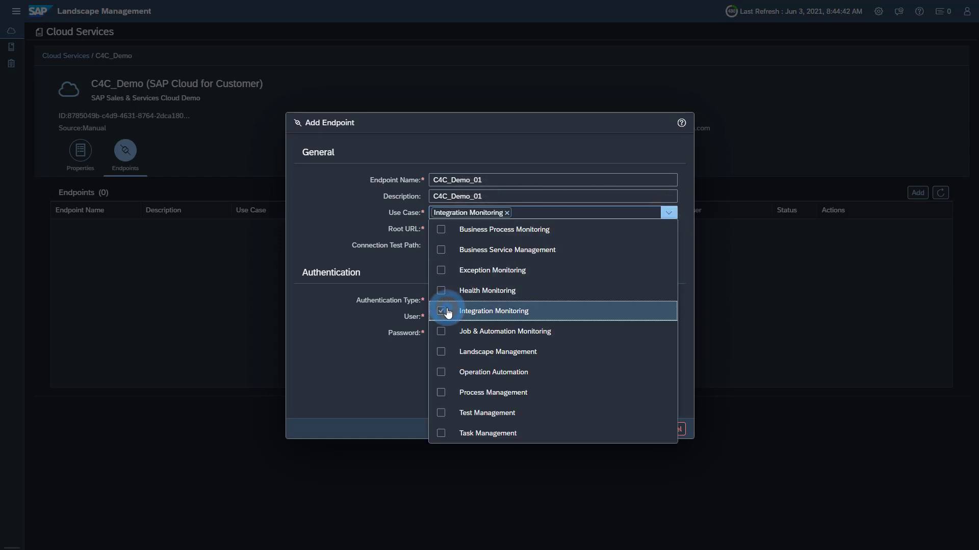
pyautogui.click(667, 214)
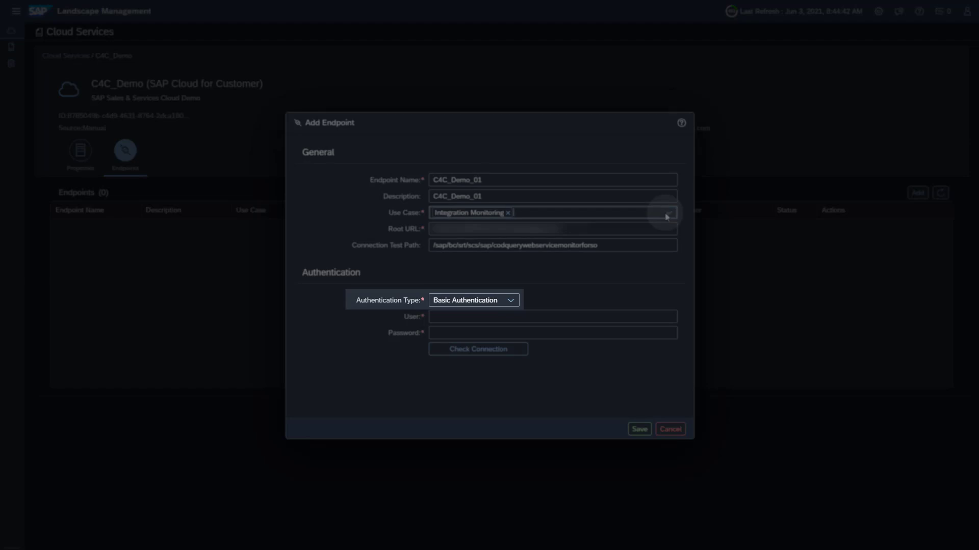
# Enter the communication user name and password, then check the C4C_Demo_01 connection
pyautogui.click(540, 316)
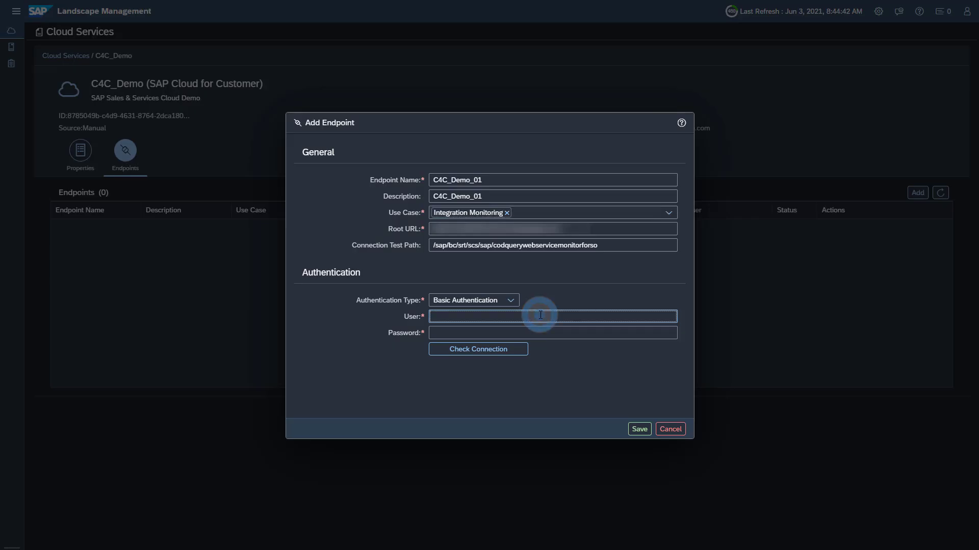
pyautogui.write('_CRUN_0')
pyautogui.click(440, 332)
pyautogui.click(440, 333)
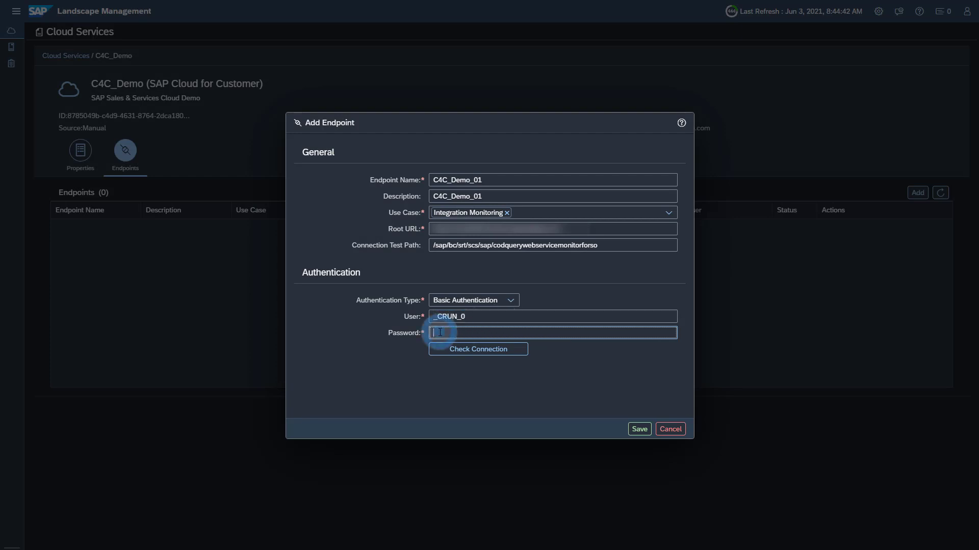
pyautogui.hotkey('ctrl', 'v')
pyautogui.click(460, 351)
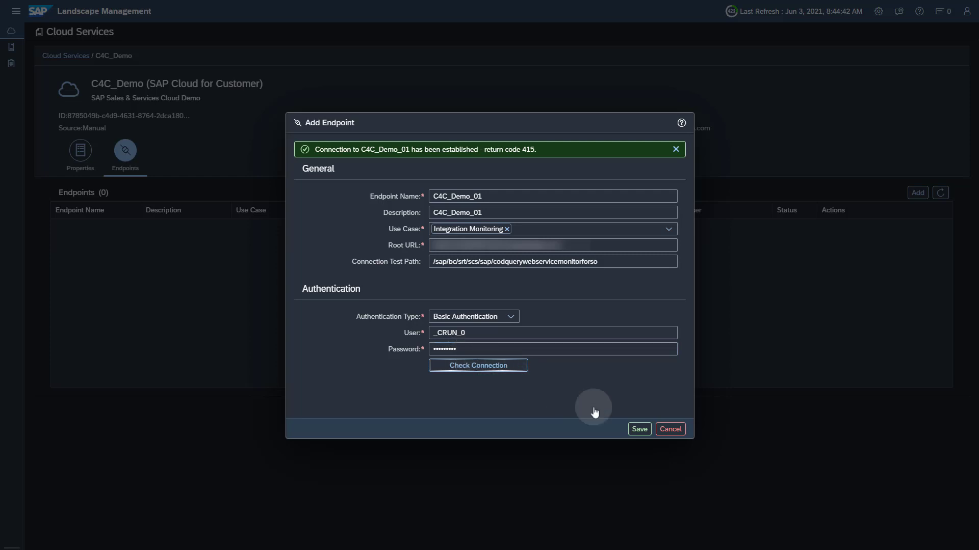
# Save the C4C_Demo_01 endpoint in the Add Endpoint dialog
pyautogui.click(639, 429)
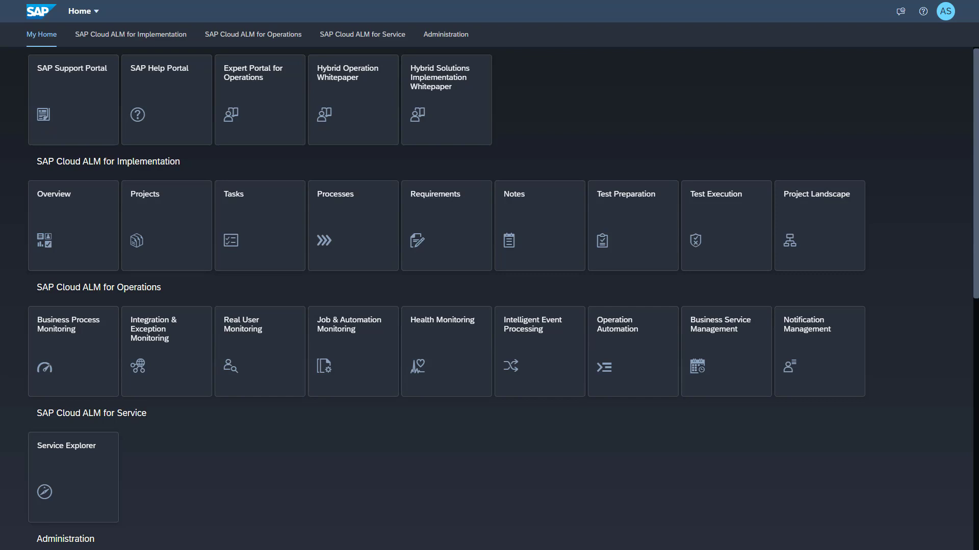
# Add C4C_Demo to the Integration & Exception Monitoring scope and apply it
pyautogui.click(283, 36)
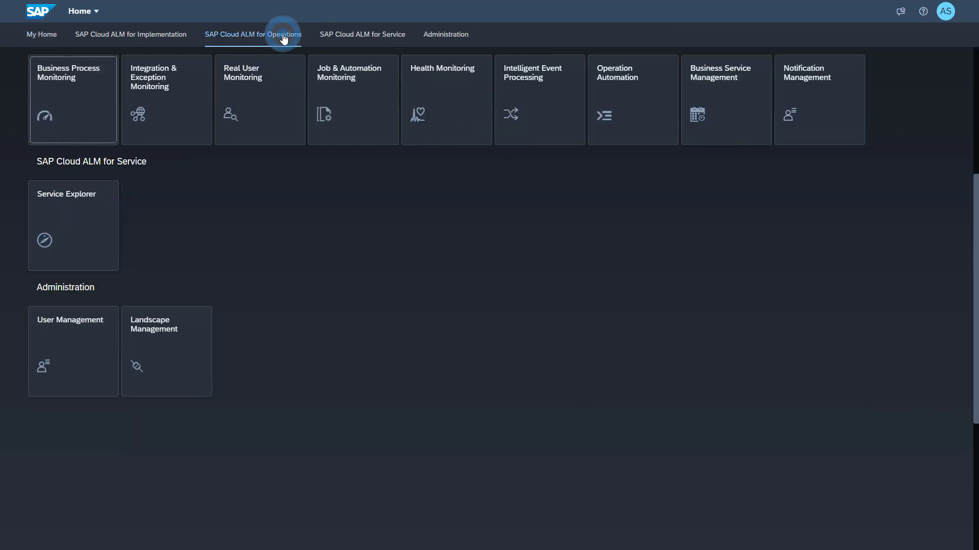
pyautogui.click(175, 77)
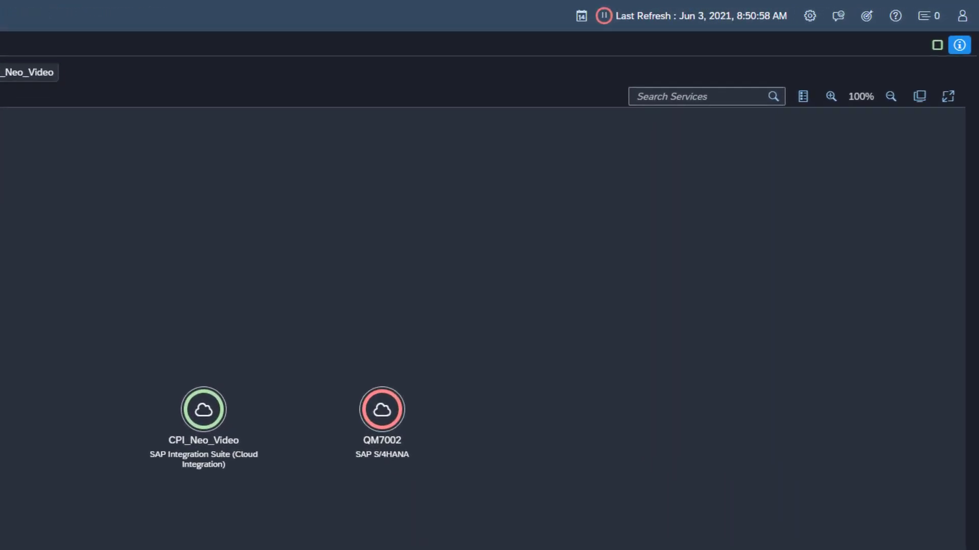
pyautogui.click(870, 18)
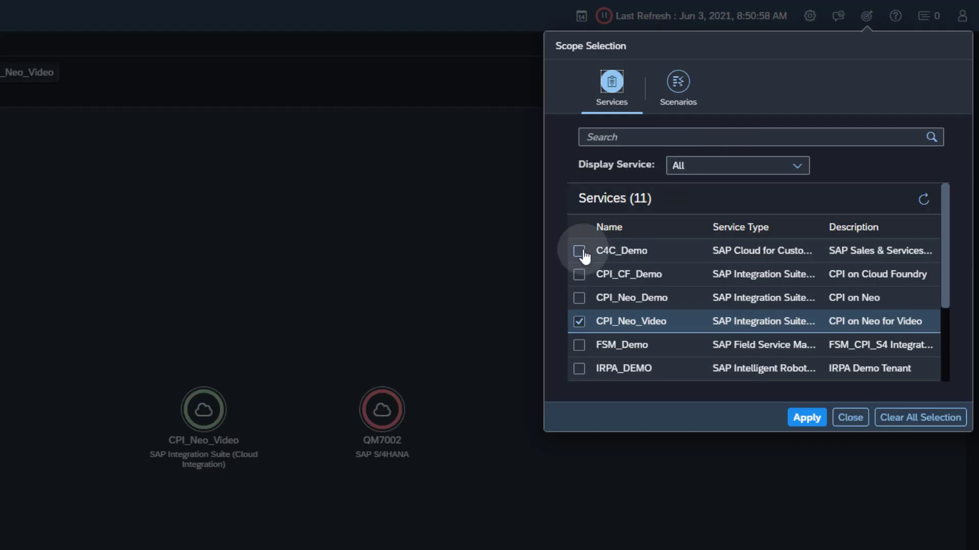
pyautogui.click(579, 251)
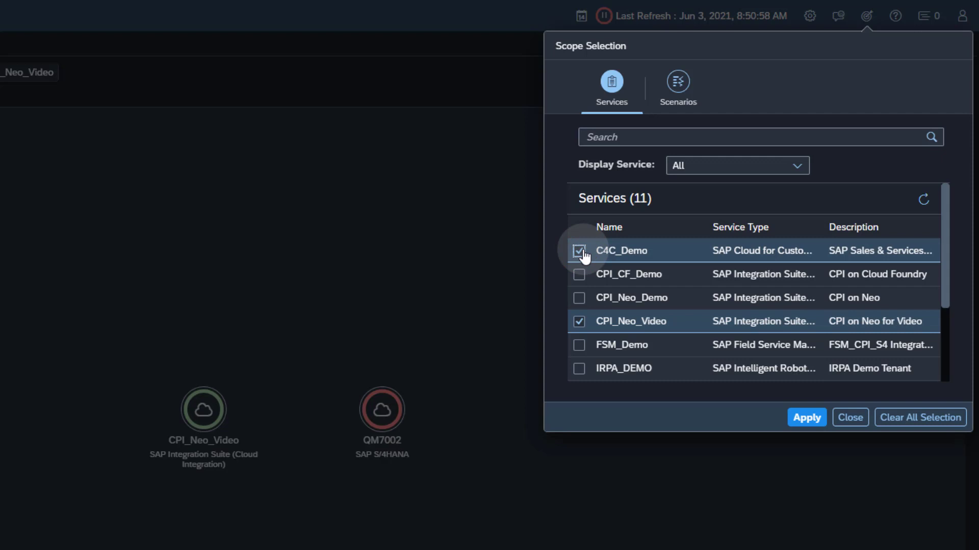
pyautogui.click(807, 417)
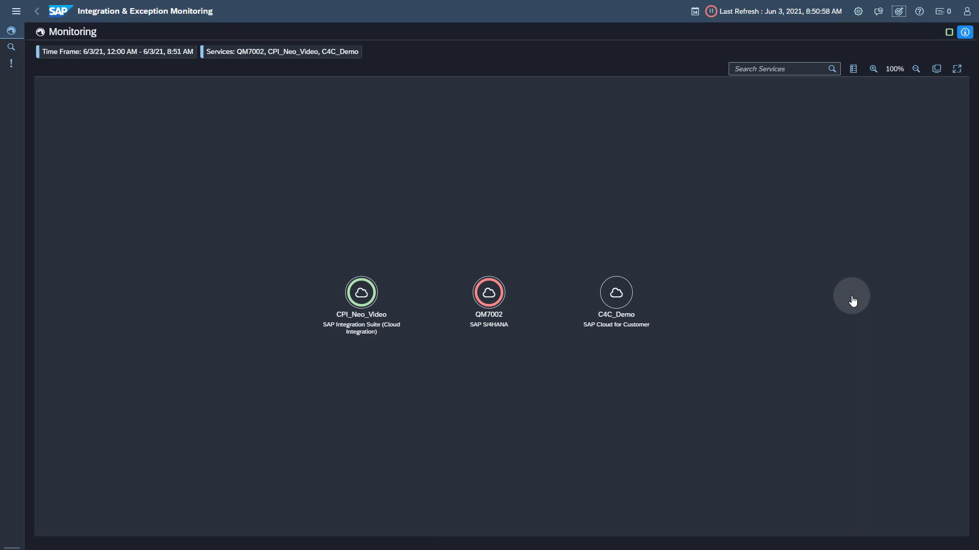
# Switch the C4C_Demo toggle ON in the monitoring Configuration panel
pyautogui.click(858, 13)
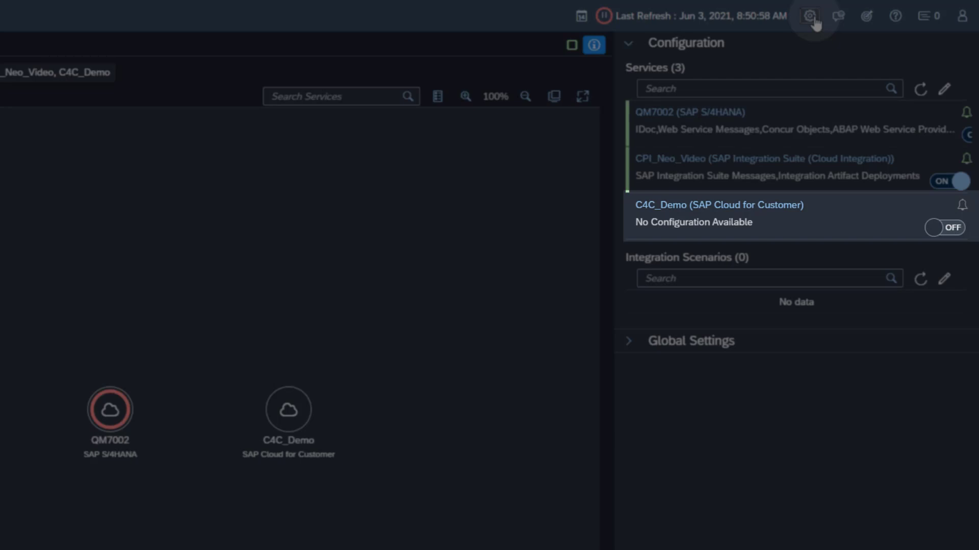
pyautogui.click(957, 229)
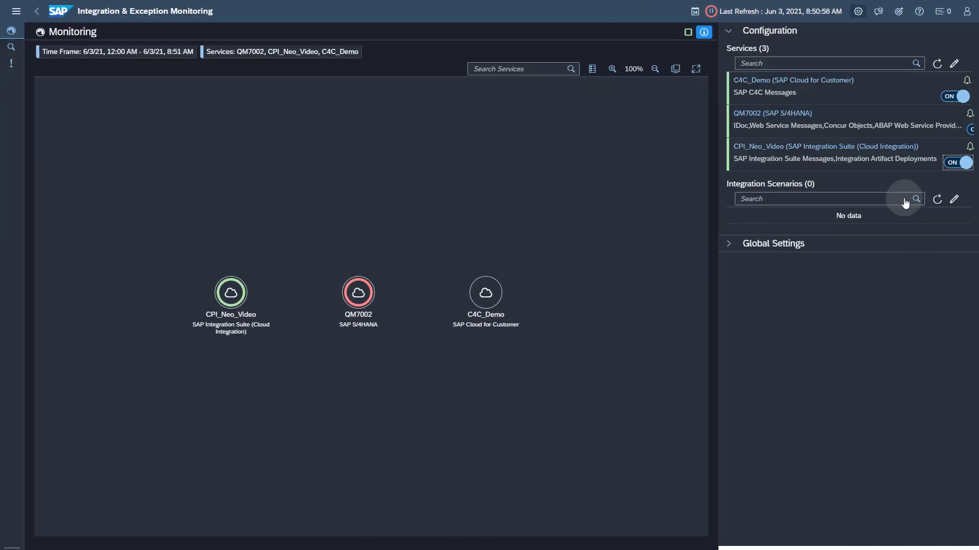
pyautogui.click(858, 12)
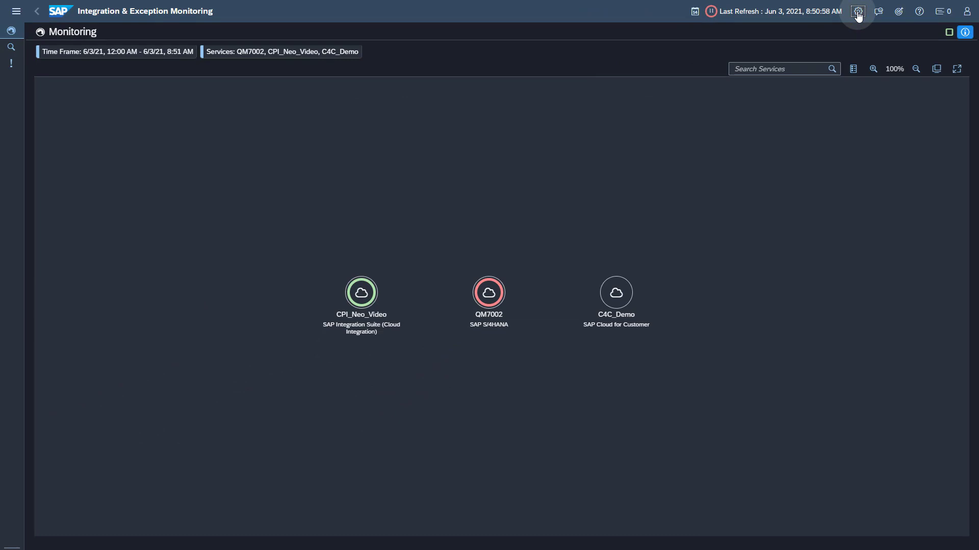